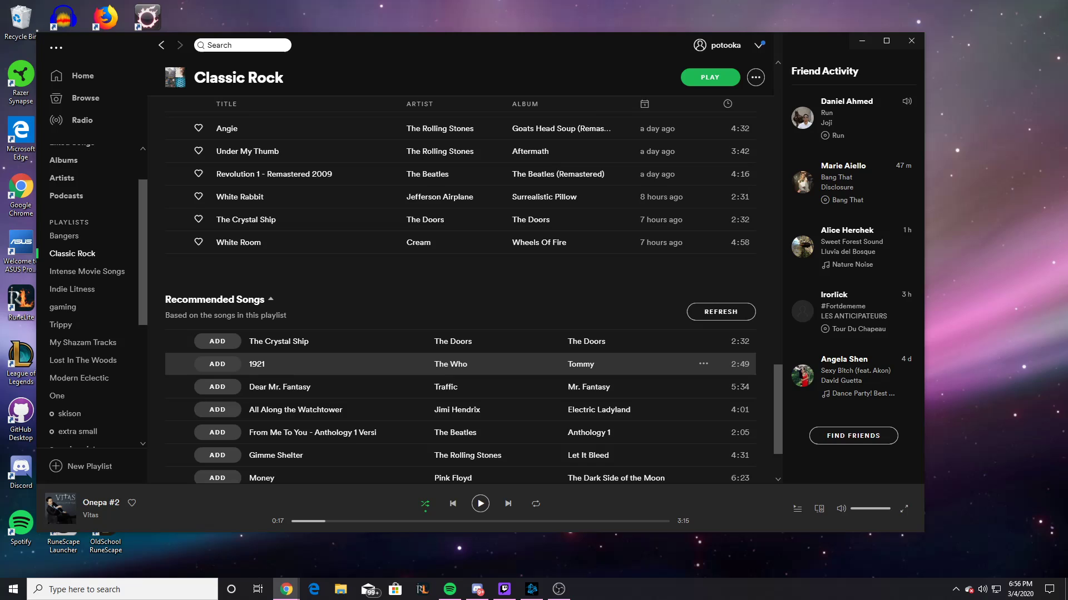
# Exit Spotify from its top-left menu via File > Exit, so the app fully closes
pyautogui.click(56, 48)
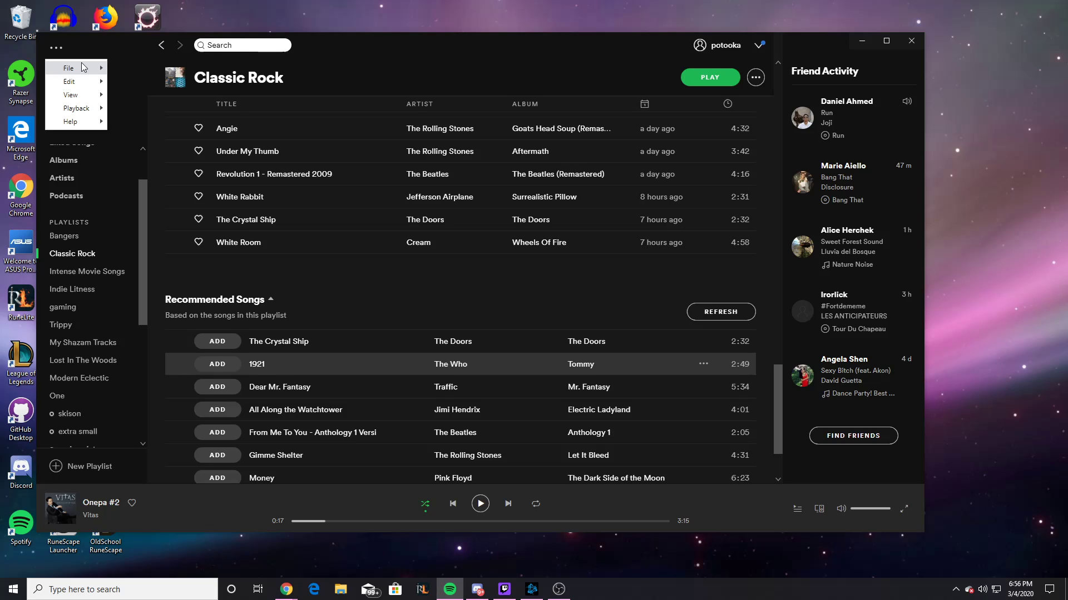
pyautogui.moveTo(83, 67)
pyautogui.click(138, 154)
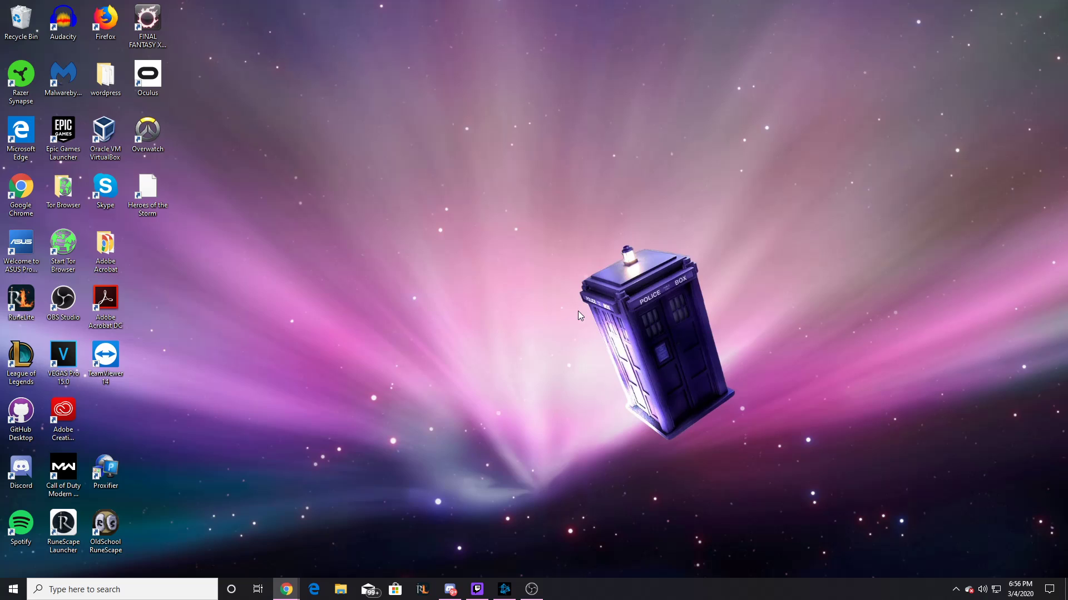
pyautogui.press('super')
pyautogui.click(14, 537)
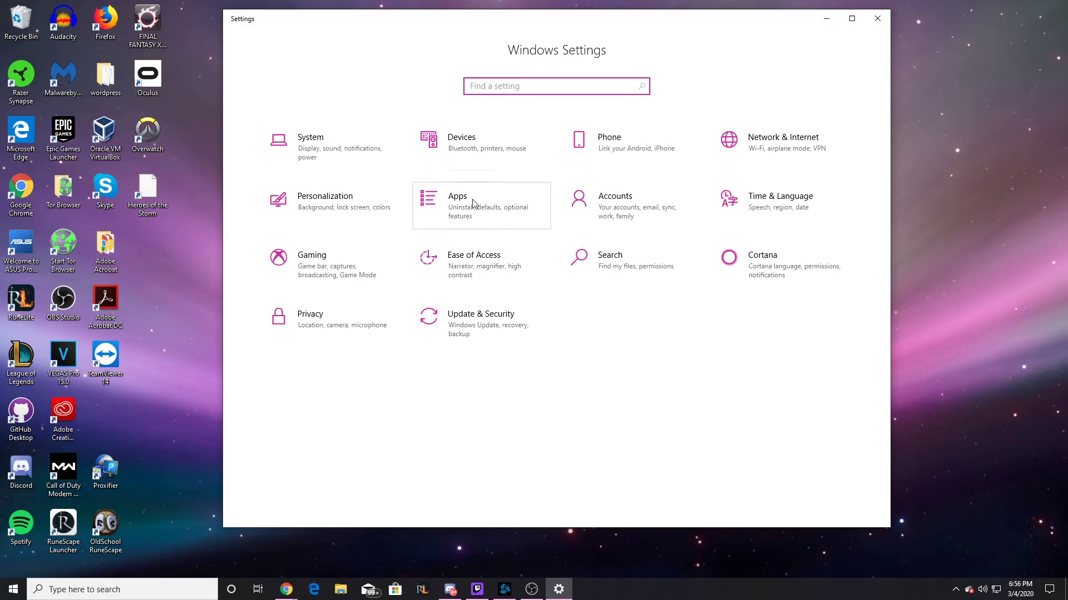
pyautogui.click(473, 202)
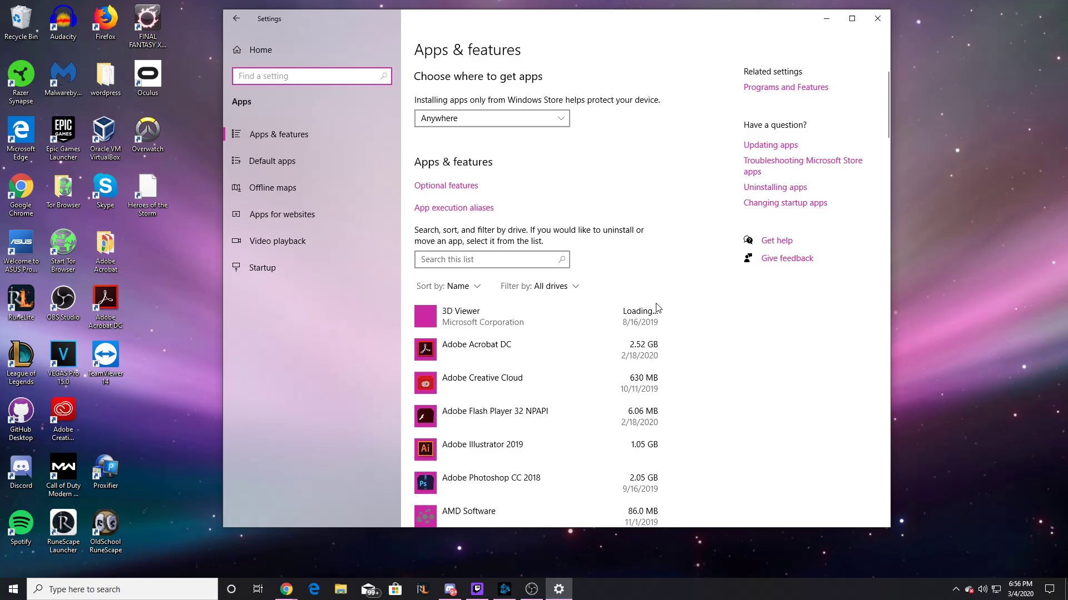
pyautogui.scroll(-15, 704, 314)
pyautogui.scroll(-10, 677, 308)
pyautogui.scroll(2, 596, 374)
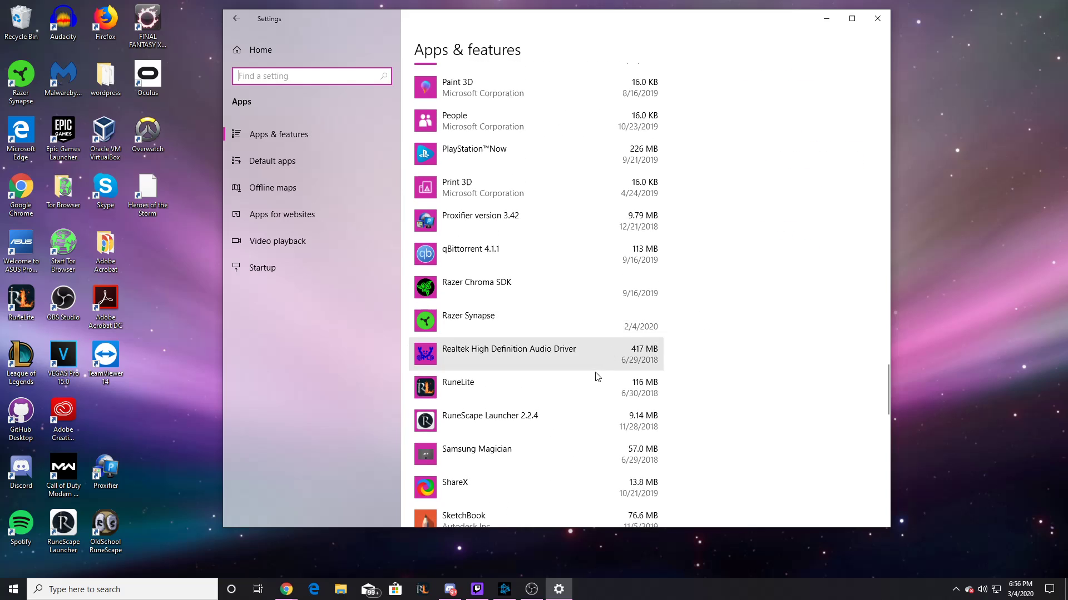
pyautogui.scroll(-4, 586, 377)
pyautogui.scroll(-3, 524, 401)
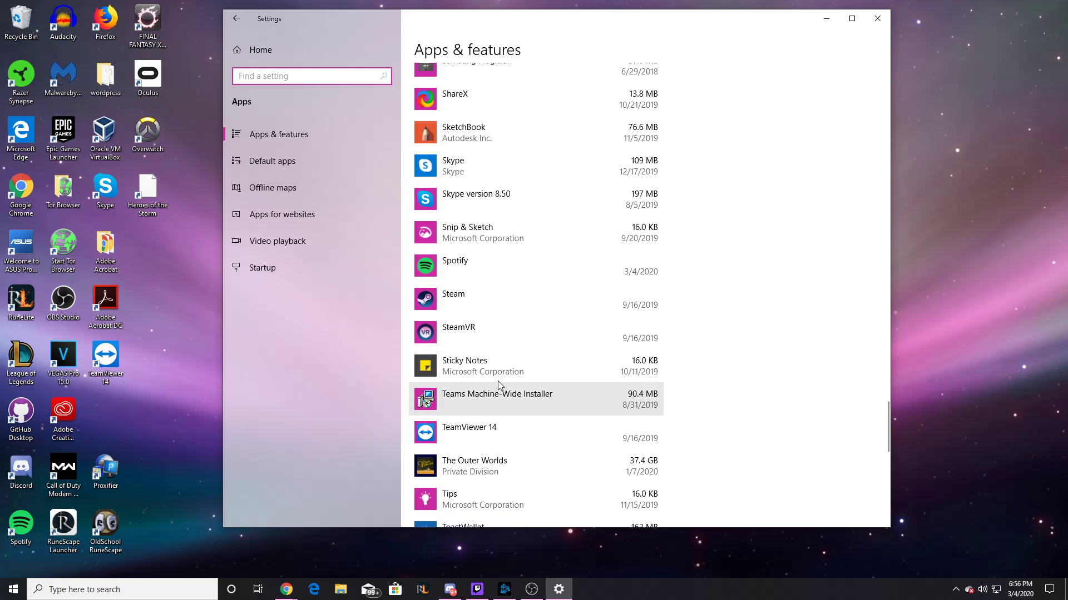
pyautogui.click(461, 271)
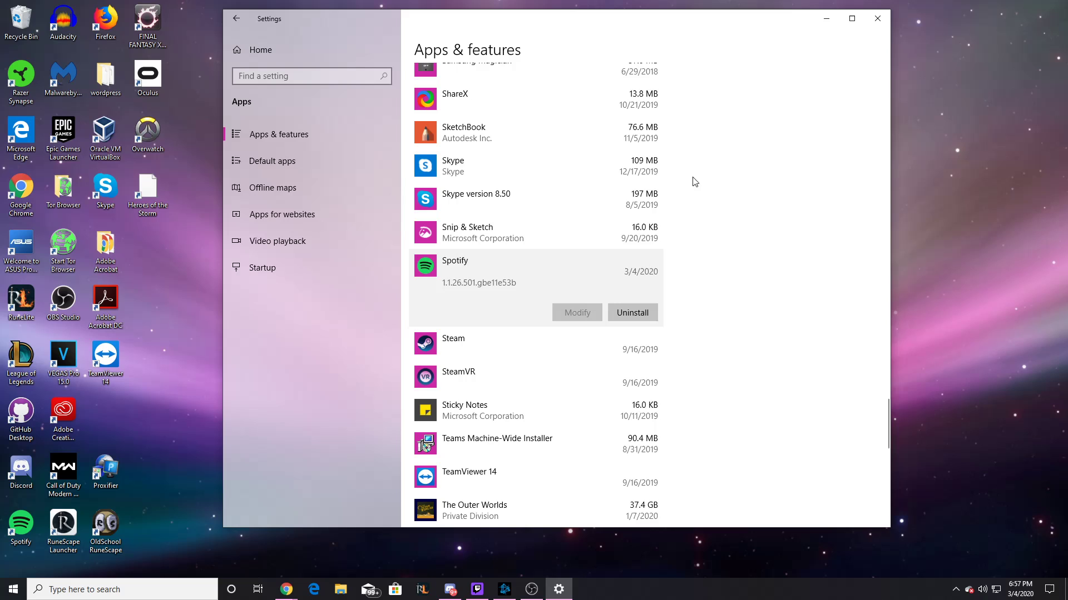
pyautogui.click(878, 19)
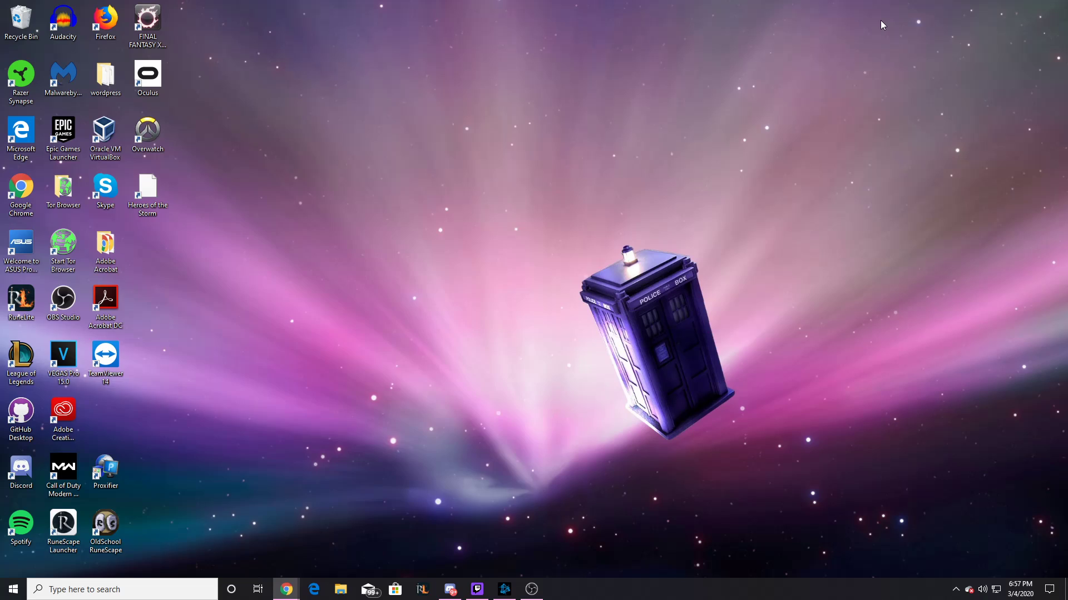
# Open the Roaming folder by searching %AppData% from the Start menu
pyautogui.press('super')
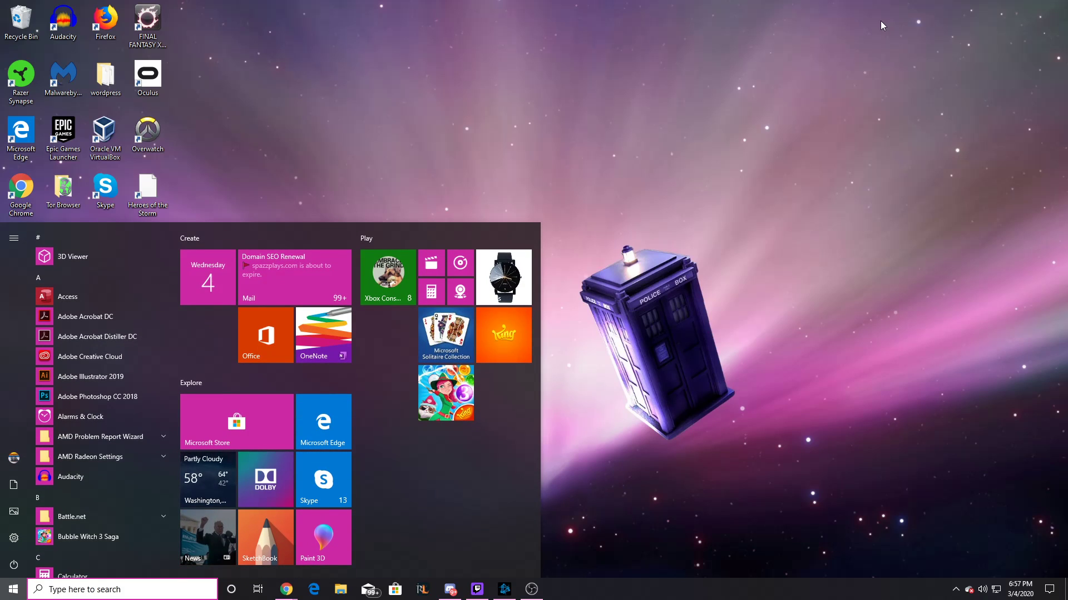
pyautogui.write('%AppD')
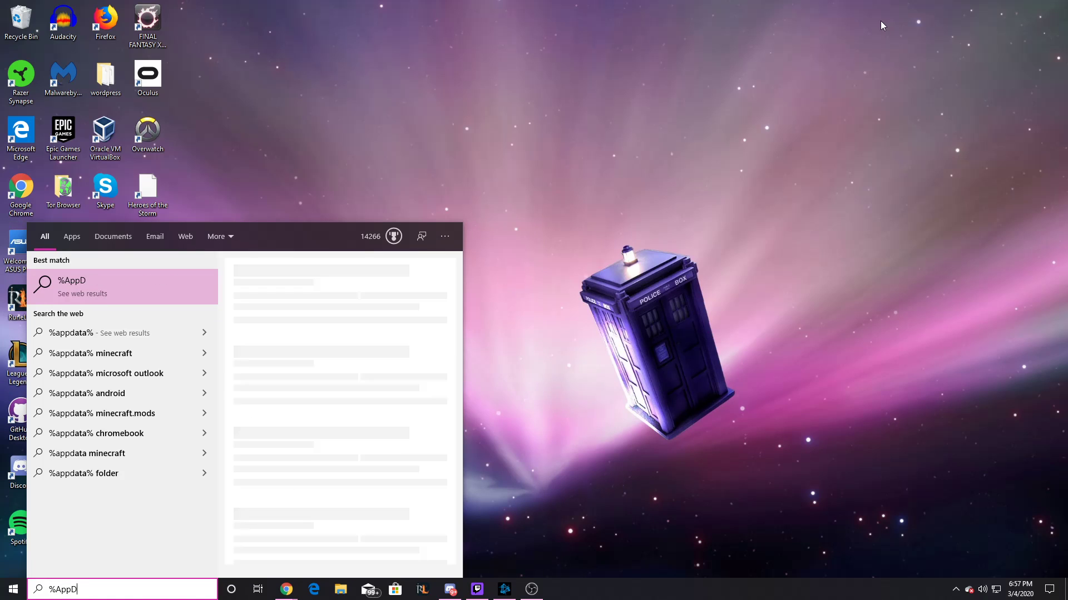
pyautogui.write('ata%')
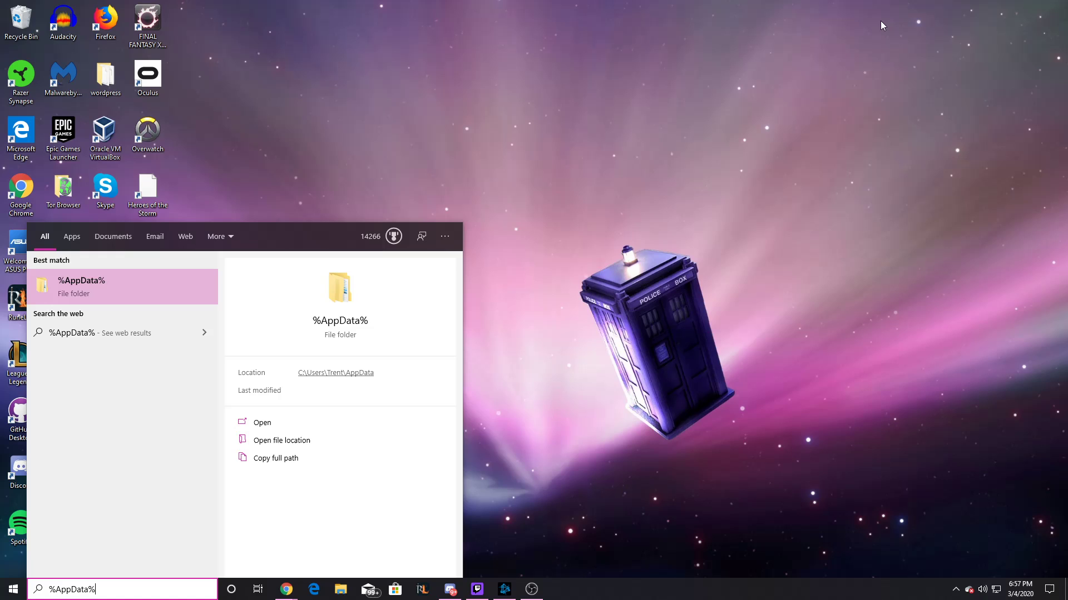
pyautogui.press('Return')
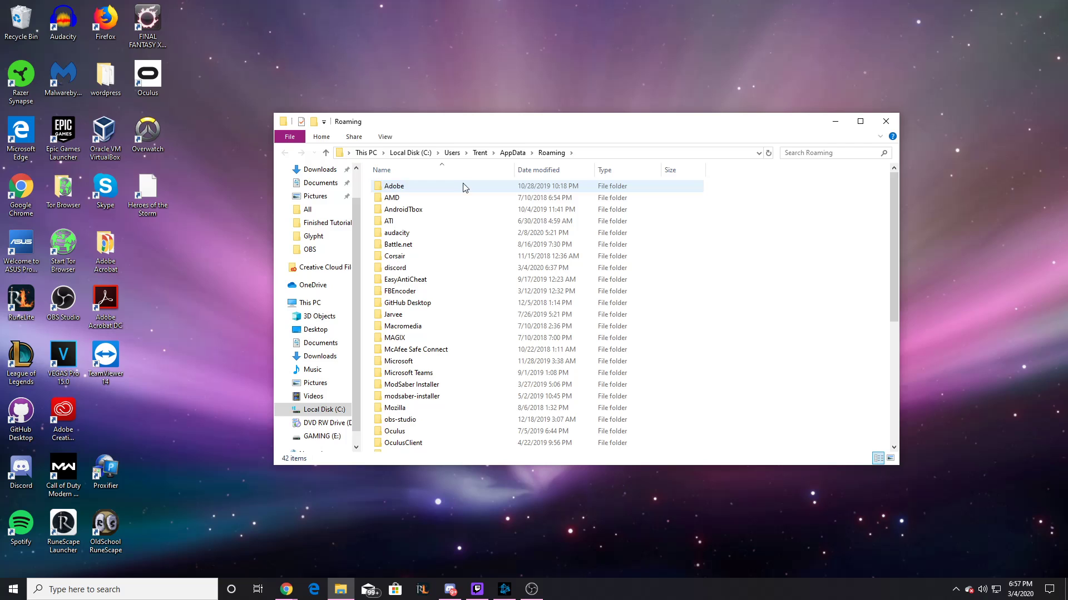
# Scroll the Roaming list and select the leftover Spotify folder
pyautogui.scroll(-3, 488, 228)
pyautogui.scroll(-5, 487, 227)
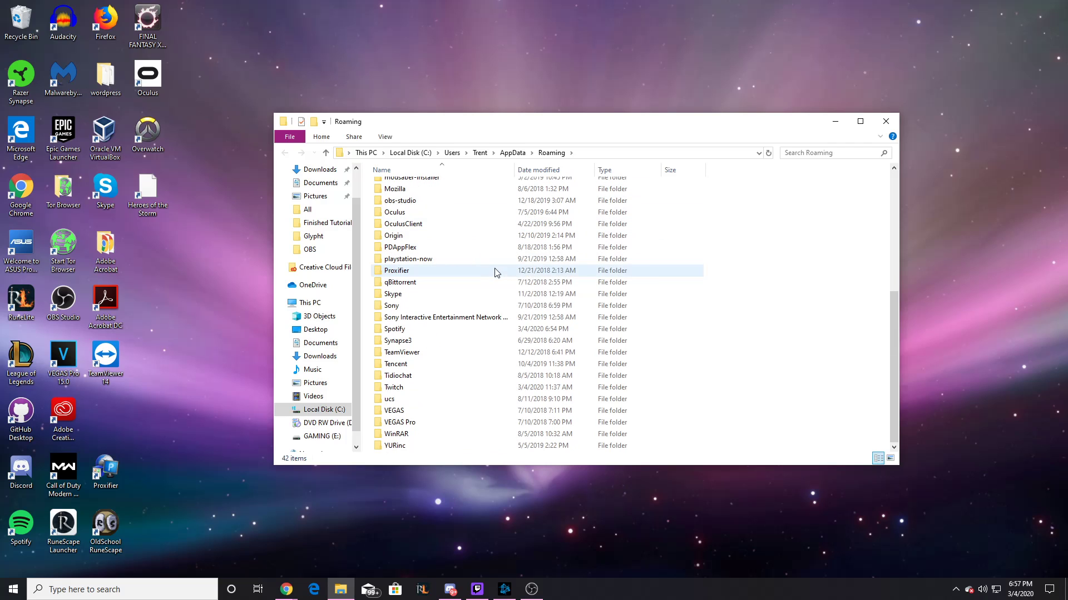
pyautogui.scroll(6, 428, 378)
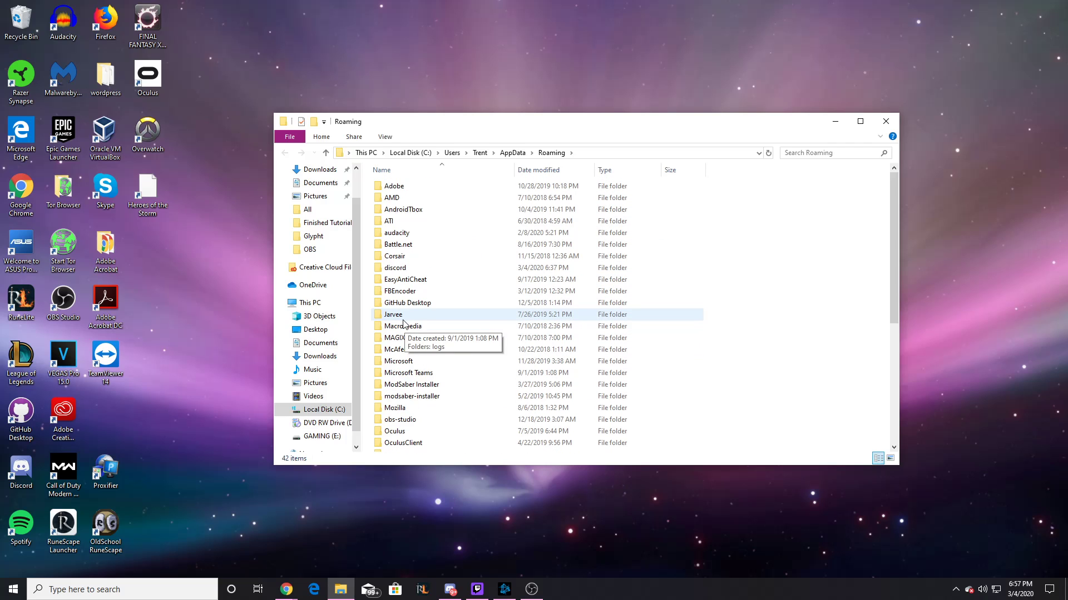
pyautogui.scroll(-5, 412, 302)
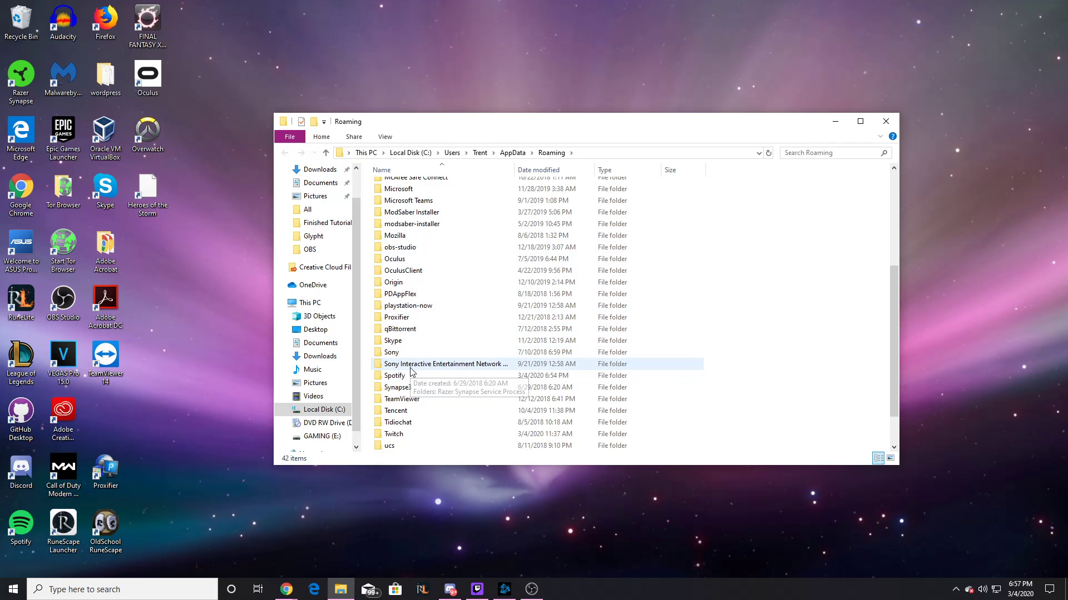
pyautogui.scroll(5, 413, 344)
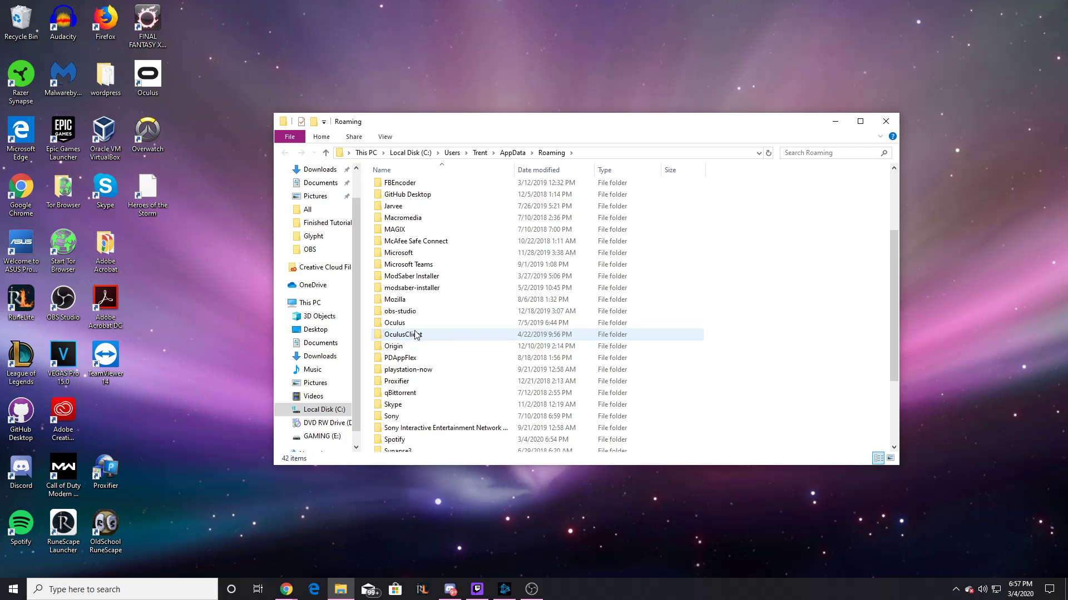
pyautogui.scroll(-2, 414, 333)
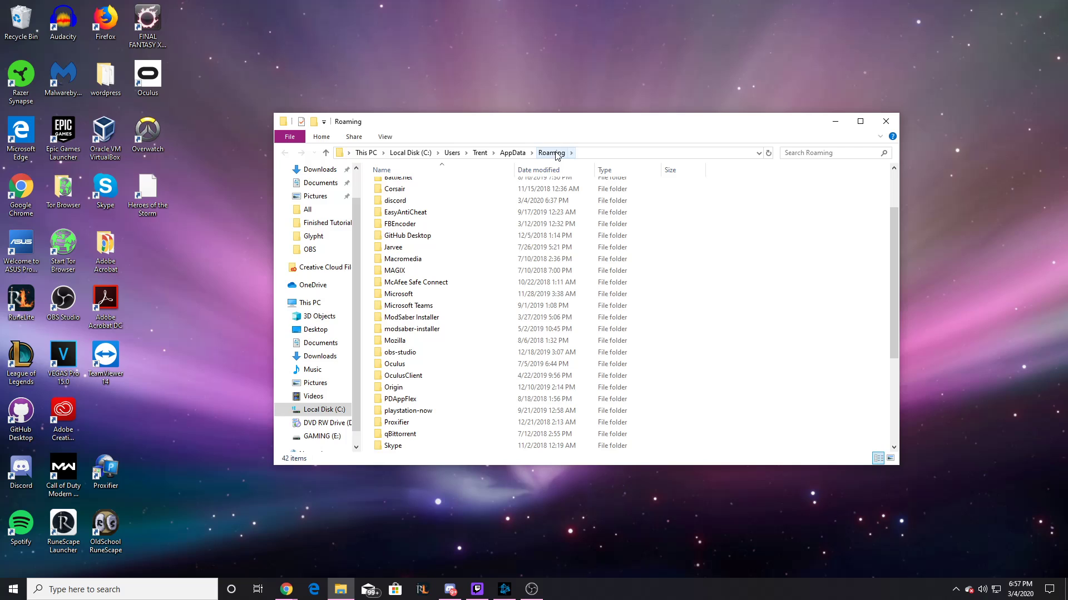
pyautogui.scroll(2, 482, 213)
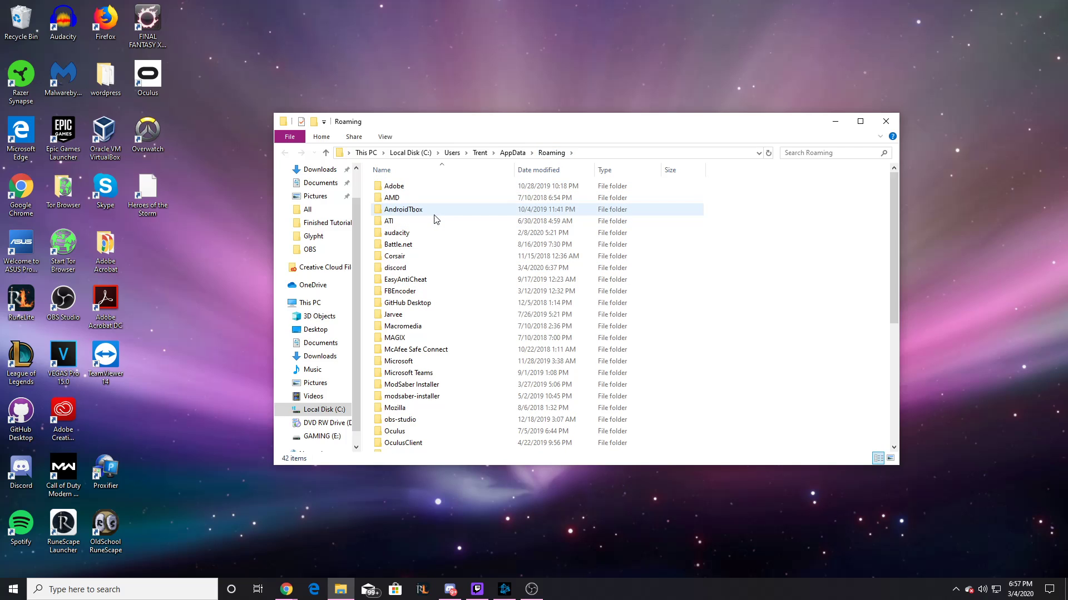
pyautogui.scroll(-5, 431, 253)
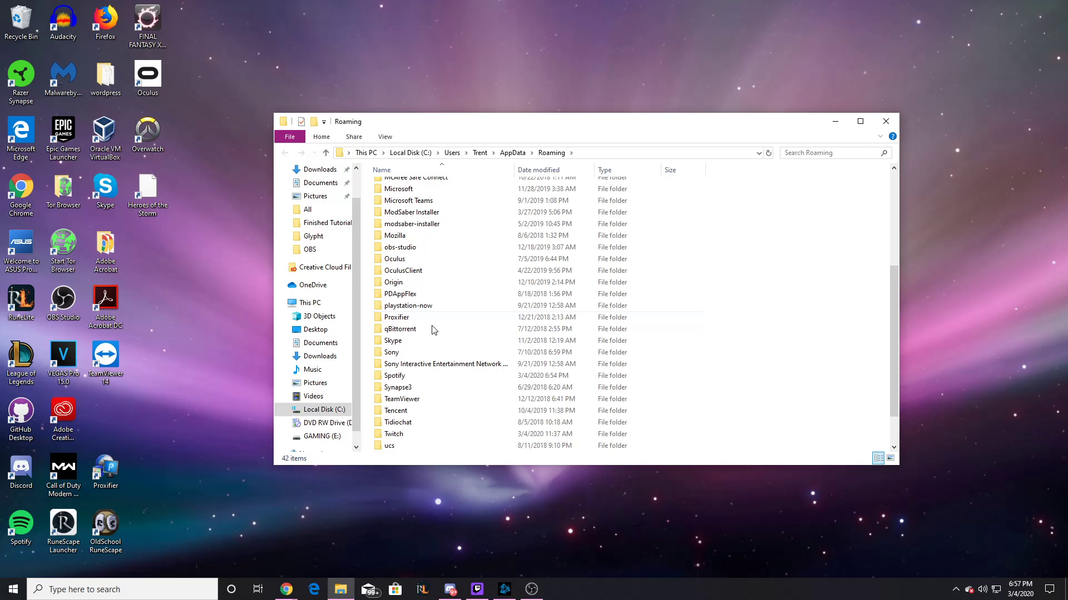
pyautogui.click(398, 377)
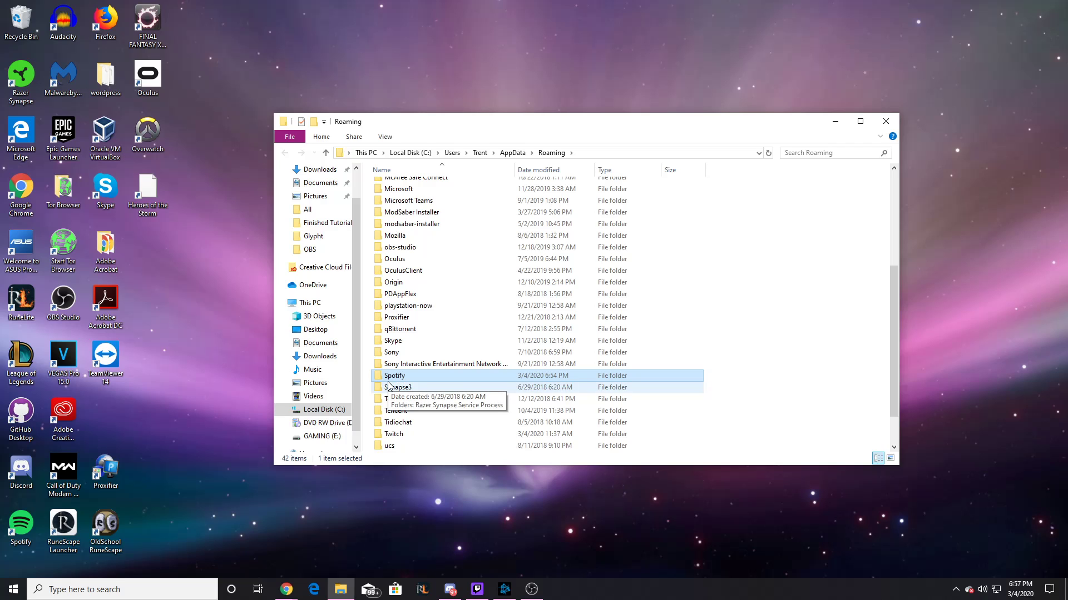
pyautogui.scroll(-2, 464, 230)
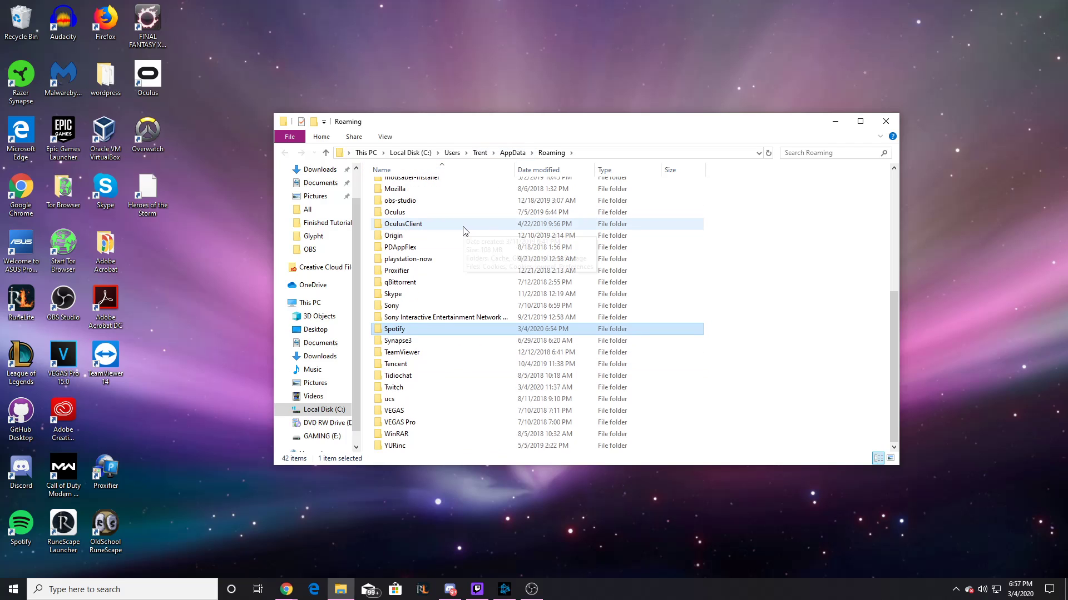
pyautogui.scroll(5, 473, 237)
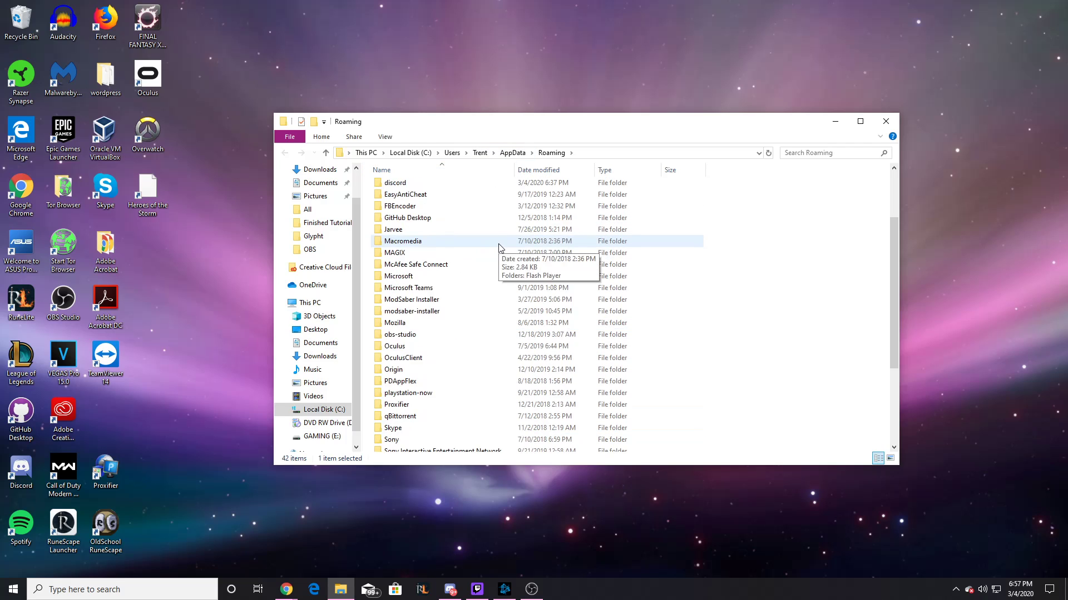
# Find the second Spotify folder in AppData\Local, then go back up to This PC
pyautogui.click(512, 153)
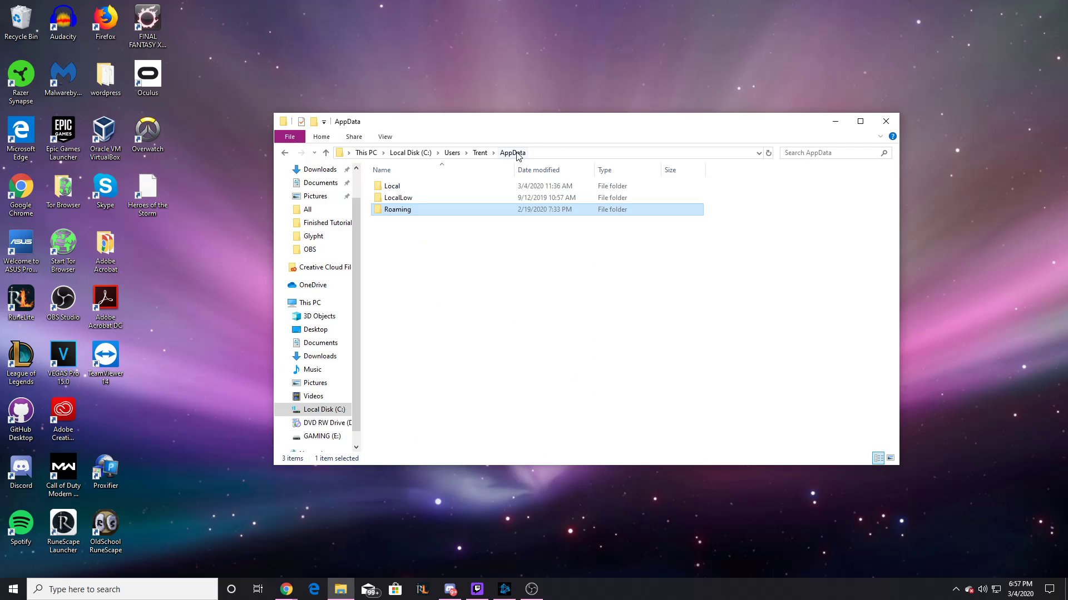
pyautogui.doubleClick(401, 189)
pyautogui.scroll(-5, 495, 236)
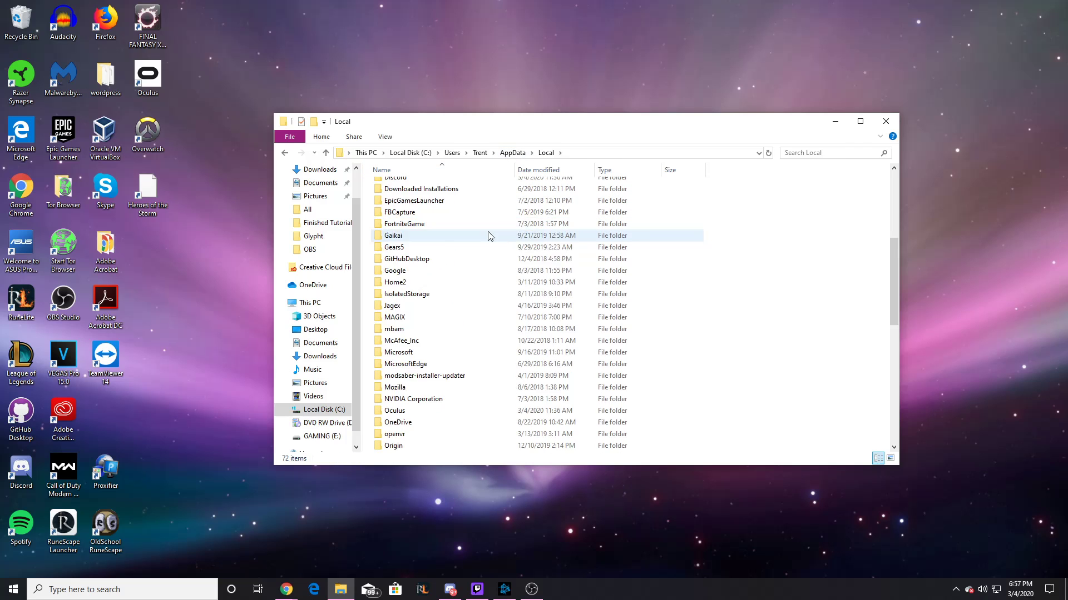
pyautogui.scroll(-5, 487, 234)
pyautogui.scroll(-3, 482, 233)
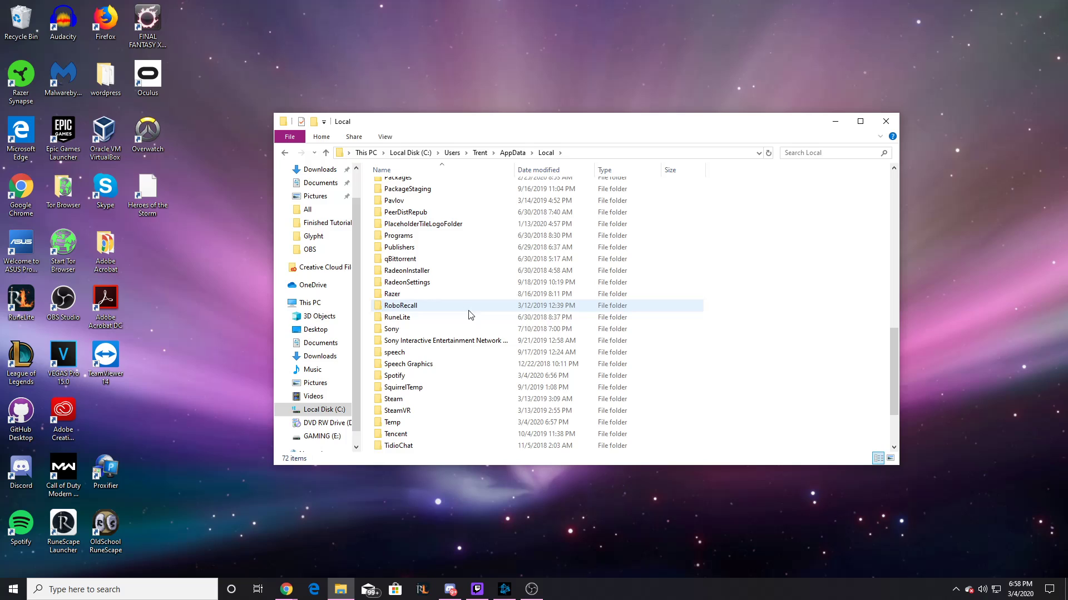
pyautogui.click(400, 378)
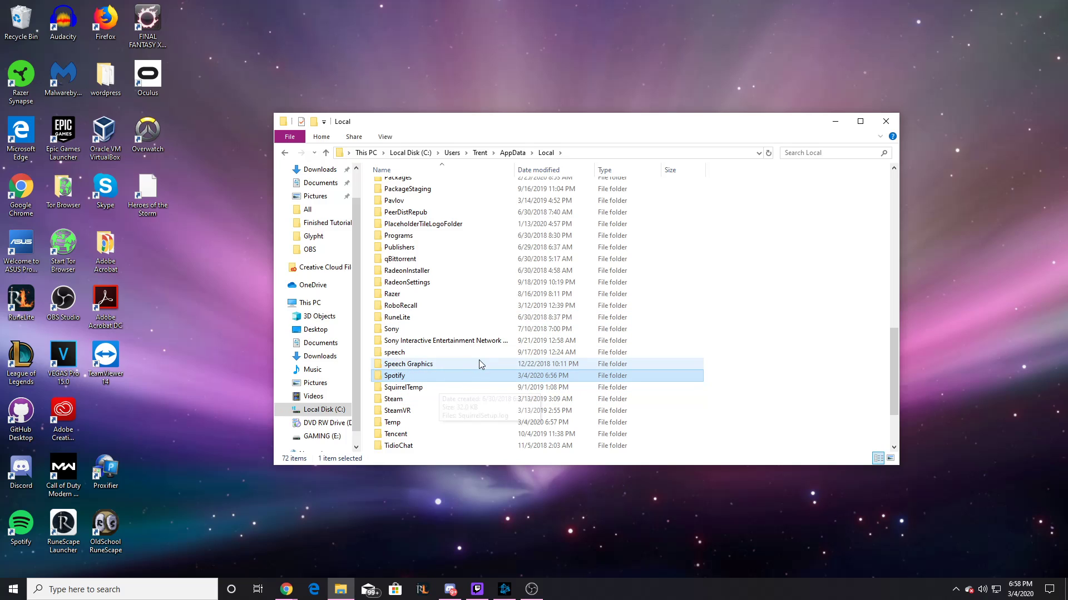
pyautogui.scroll(6, 503, 342)
pyautogui.click(512, 152)
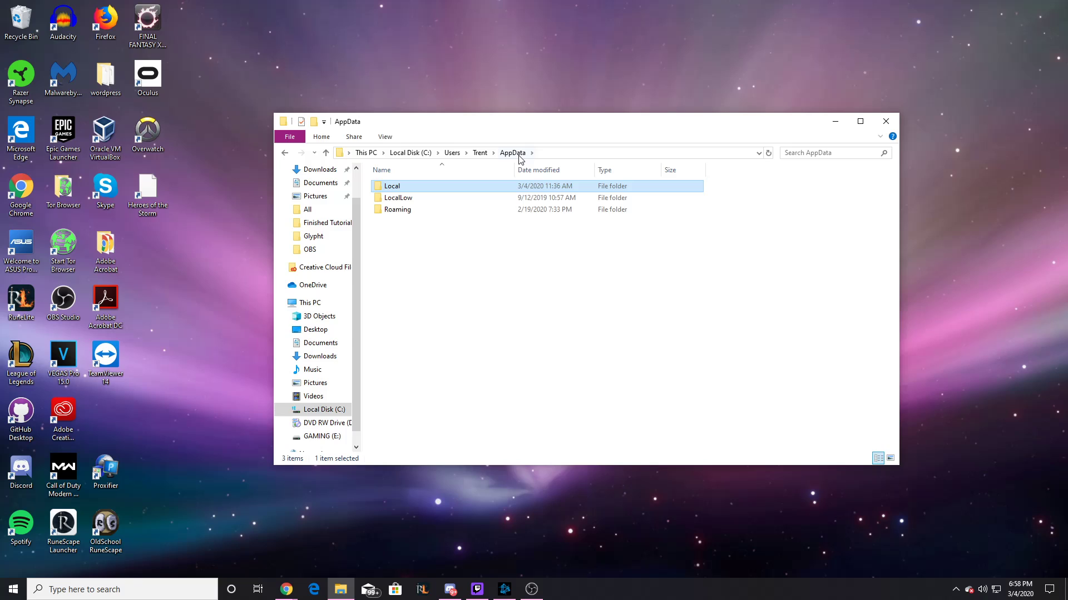
pyautogui.click(366, 152)
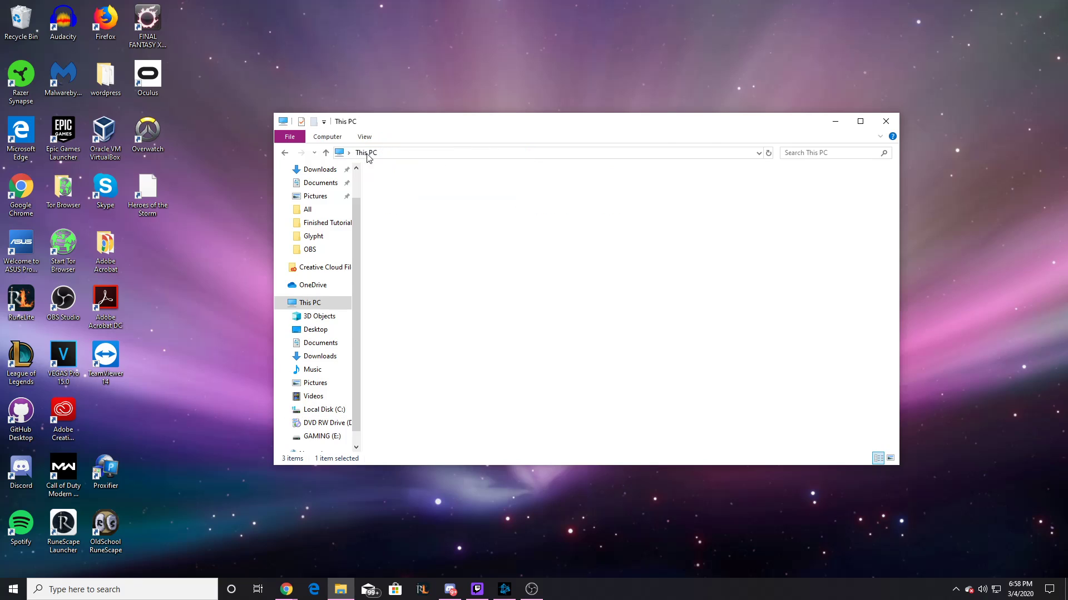
# Search This PC for 'Spotify', then close the File Explorer window
pyautogui.click(808, 154)
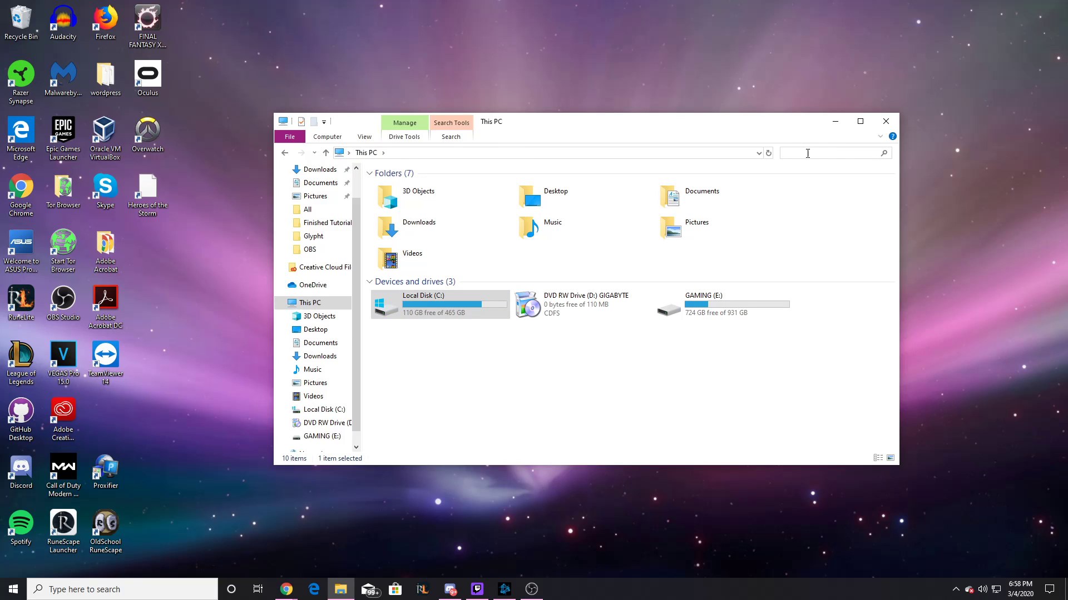
pyautogui.write('Spotify')
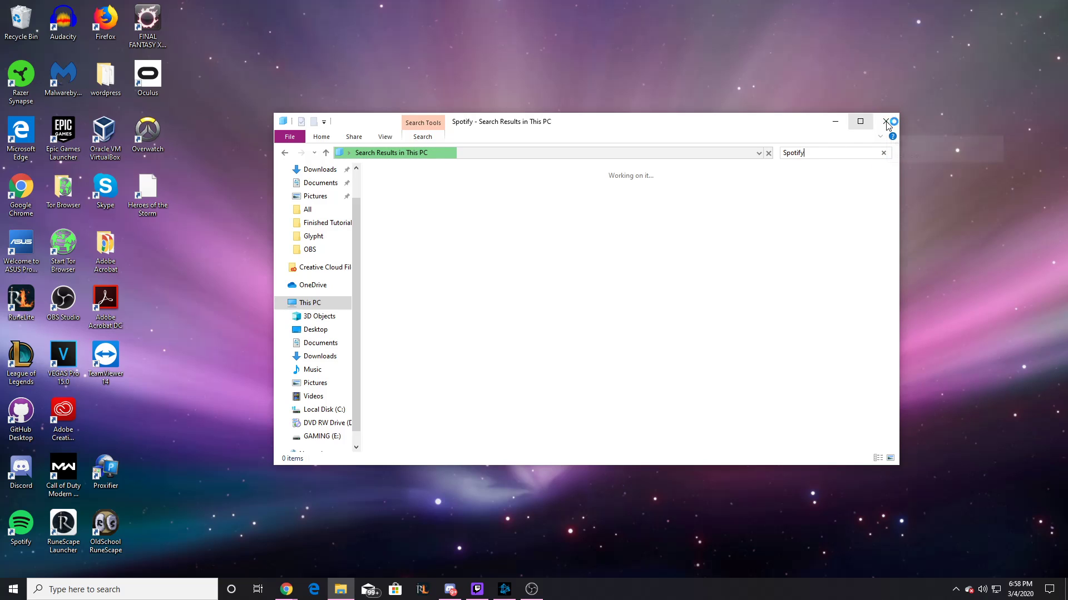
pyautogui.click(888, 121)
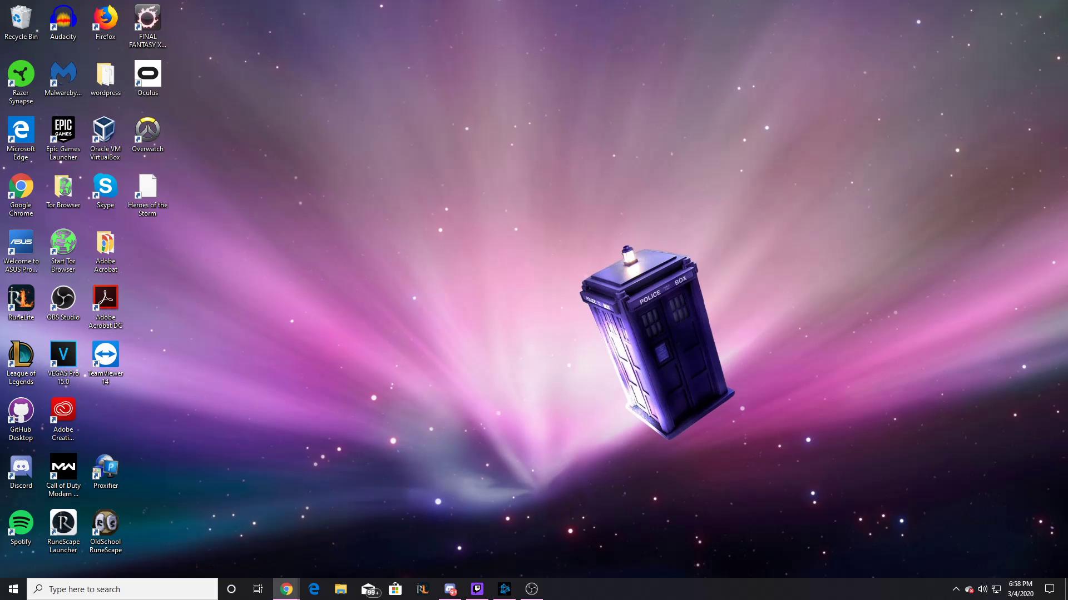
# Find Notepad in the Start menu search and run it as administrator
pyautogui.press('super')
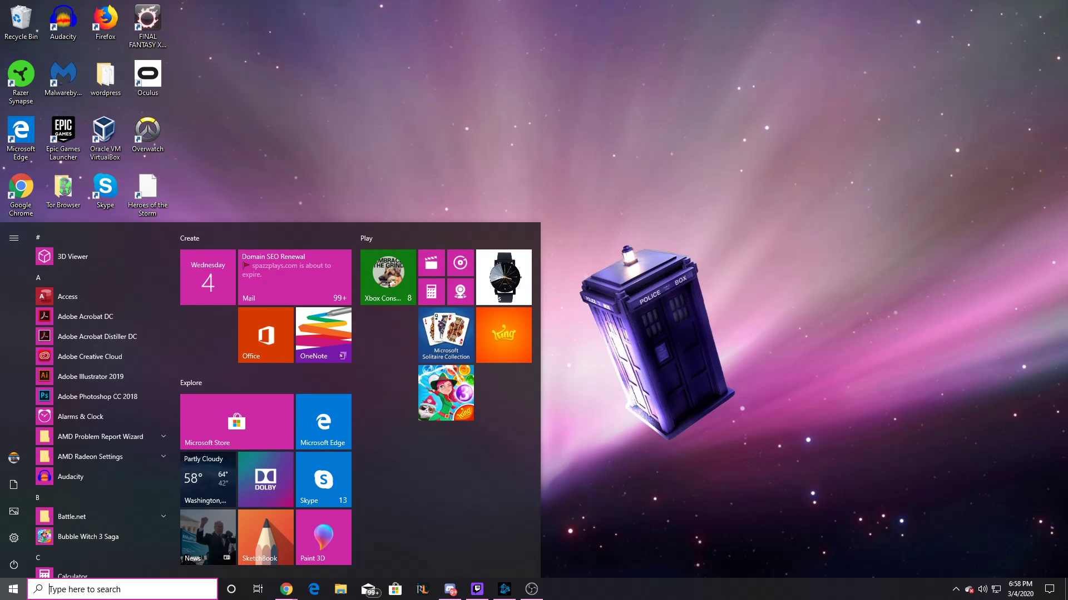
pyautogui.write('noteps')
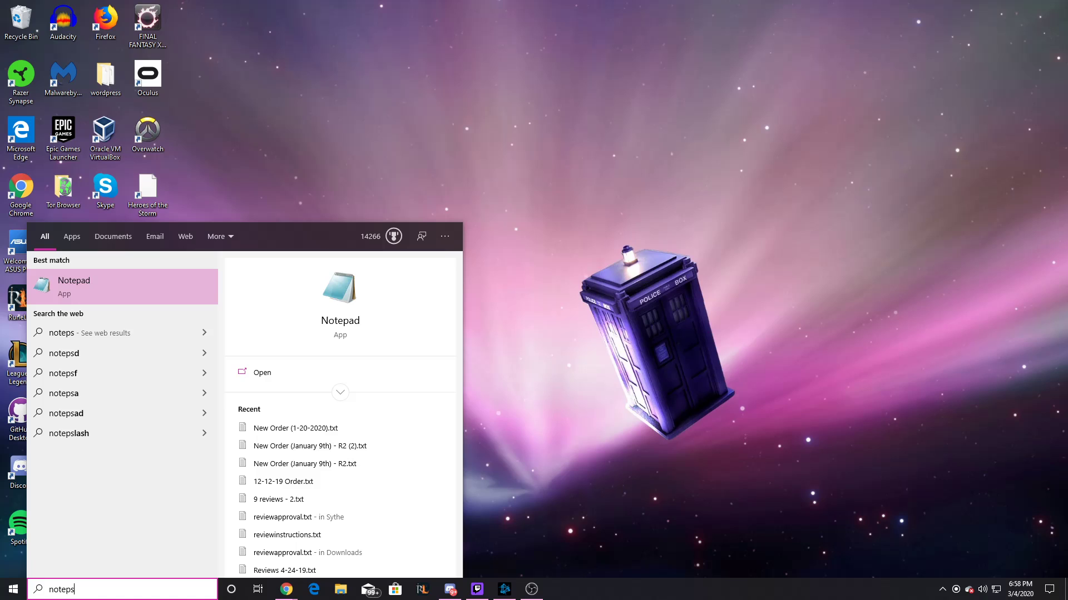
pyautogui.rightClick(115, 299)
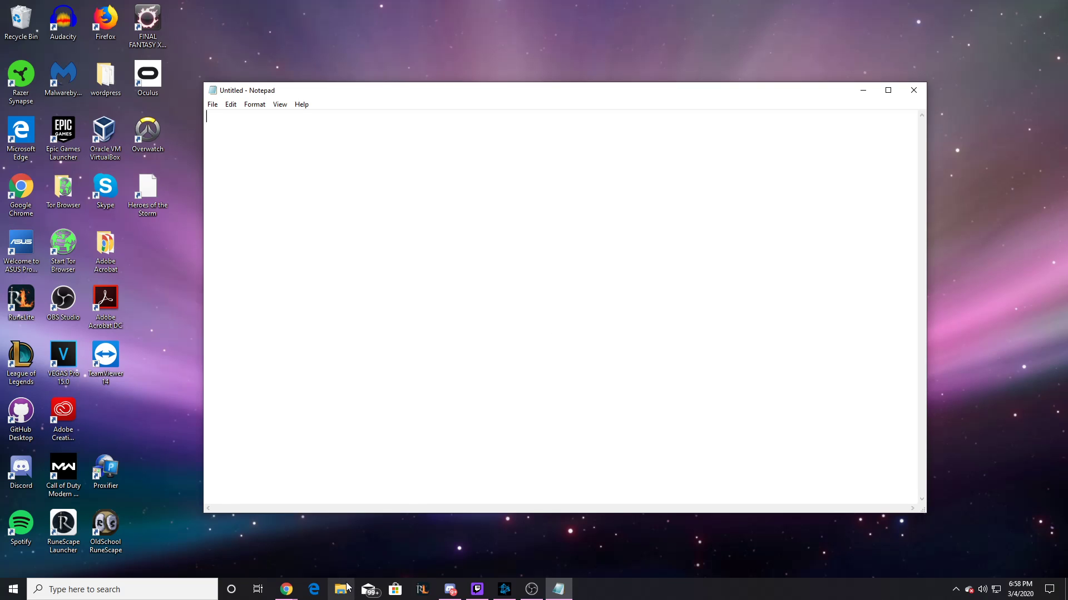
# Open a File Explorer window and enter the Windows folder on Local Disk (C:)
pyautogui.click(340, 589)
pyautogui.scroll(-2, 341, 334)
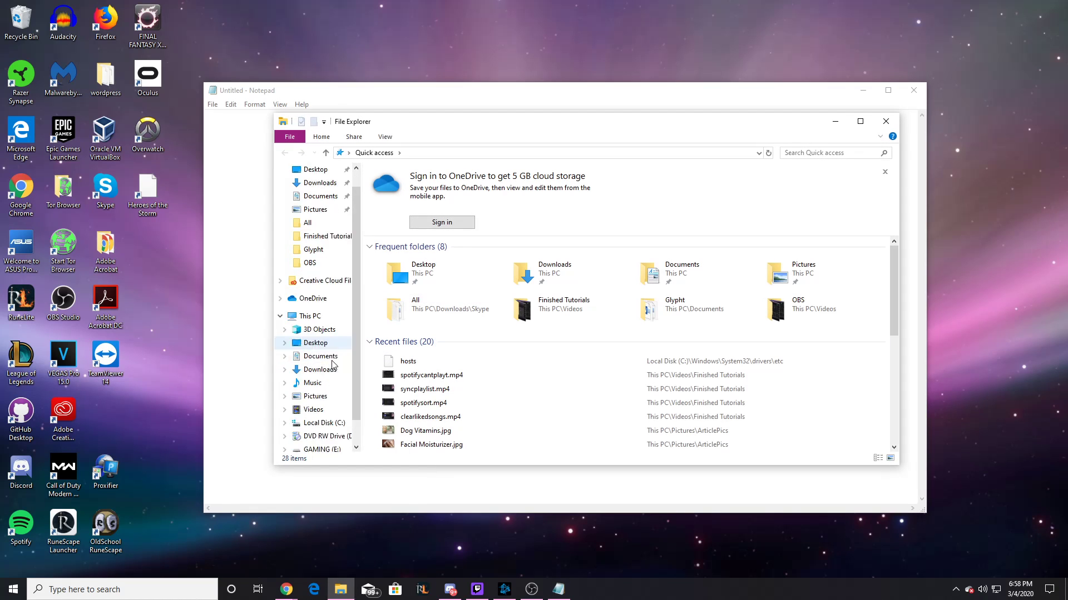
pyautogui.click(323, 396)
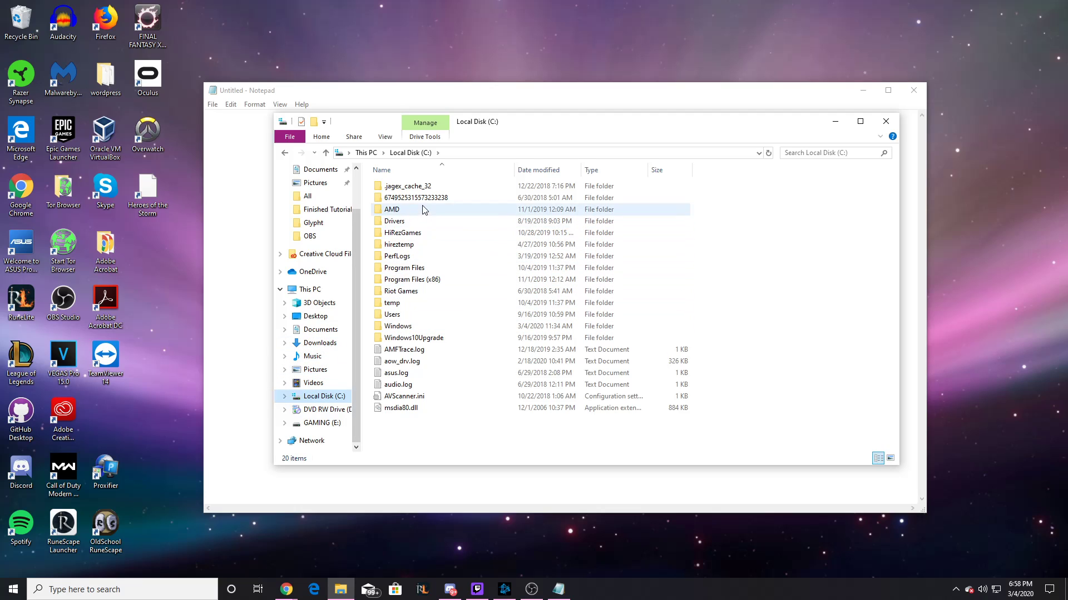
pyautogui.click(400, 328)
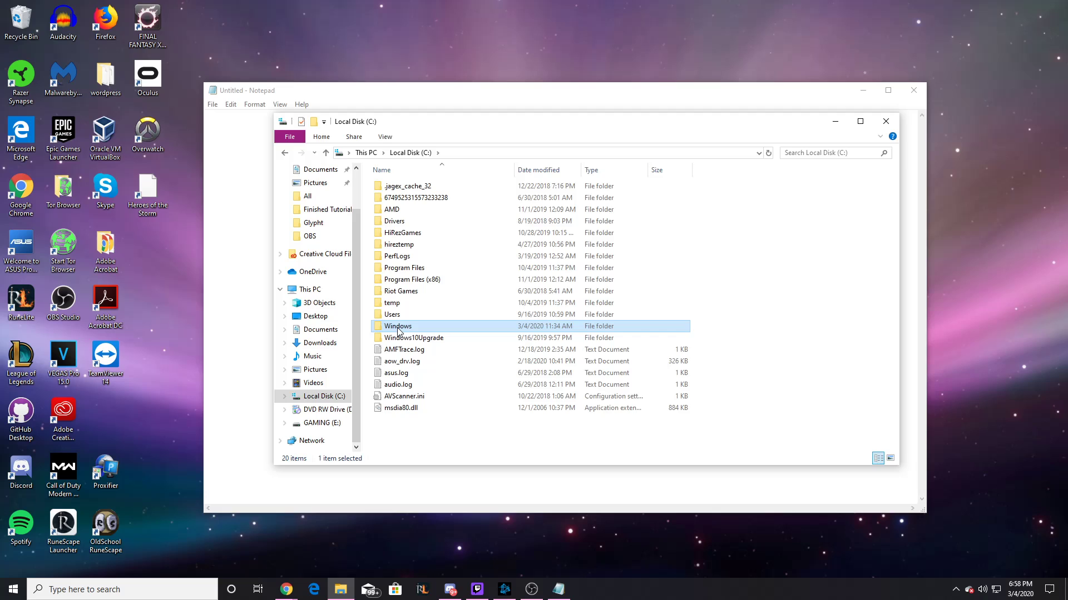
pyautogui.doubleClick(400, 328)
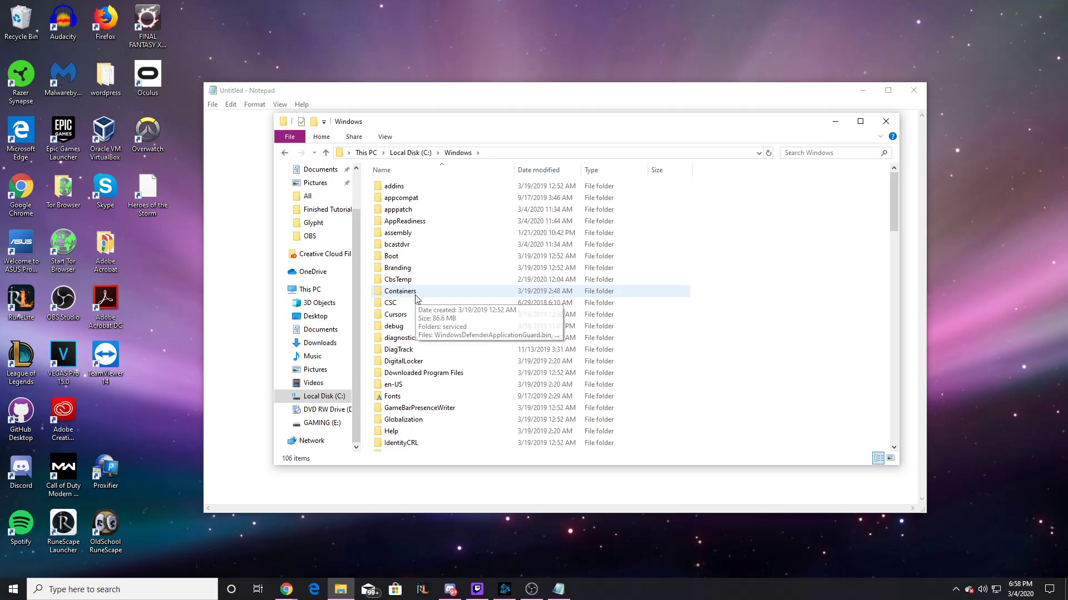
# Go through System32 and drivers into the etc folder containing hosts
pyautogui.scroll(-12, 418, 297)
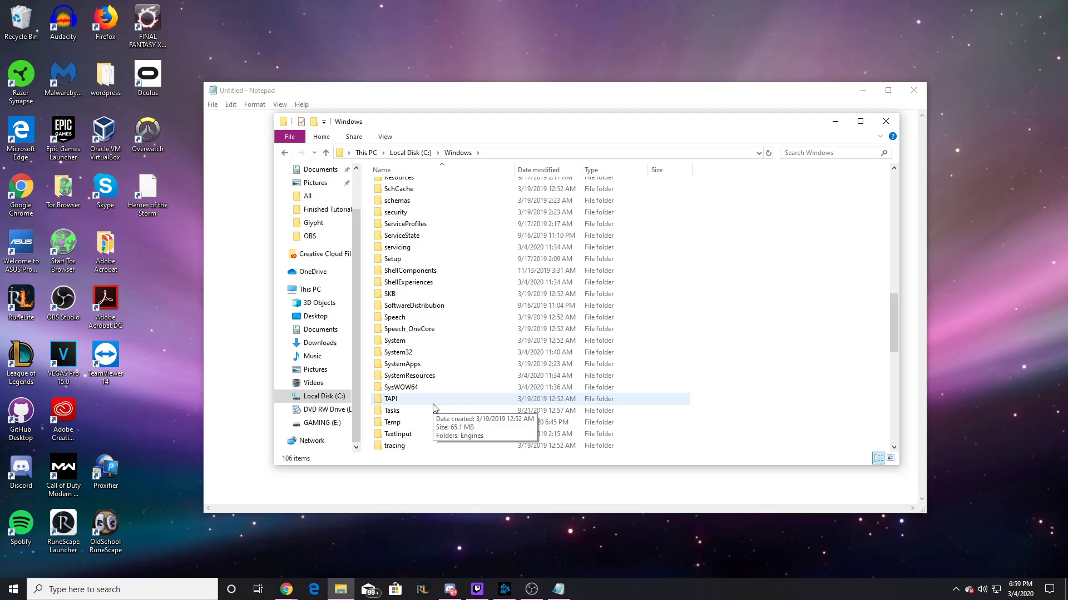
pyautogui.scroll(-2, 405, 352)
pyautogui.click(412, 348)
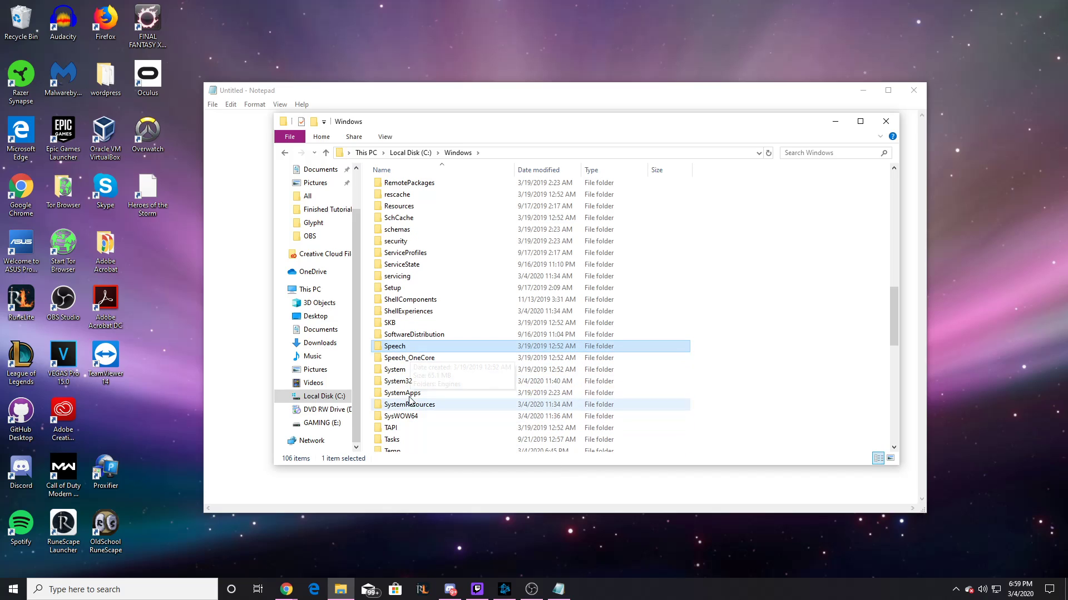
pyautogui.doubleClick(407, 381)
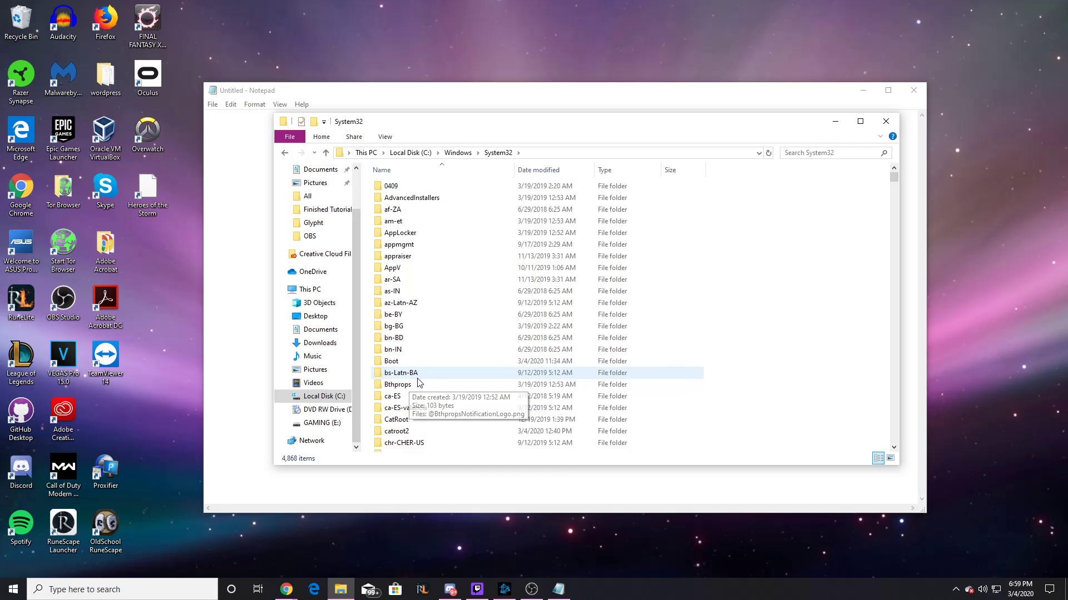
pyautogui.scroll(-6, 413, 321)
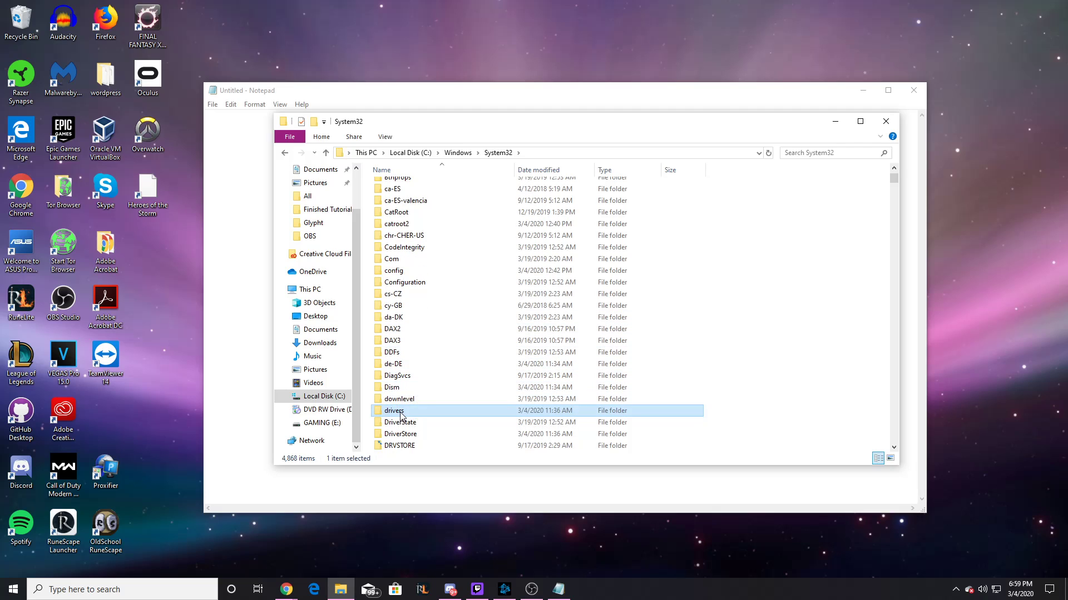
pyautogui.doubleClick(401, 415)
pyautogui.doubleClick(398, 214)
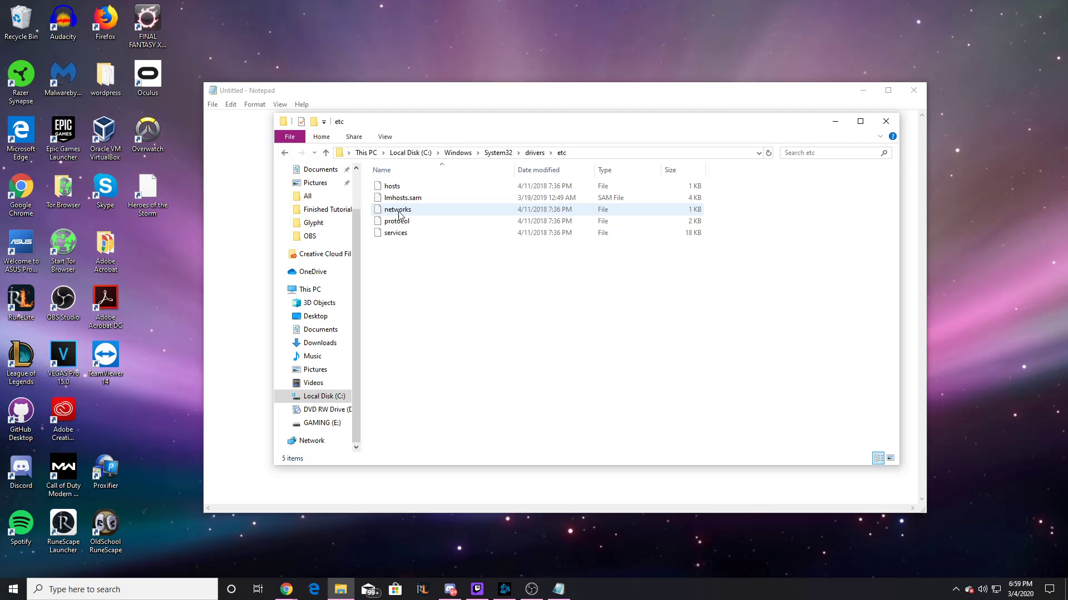
# Keep the etc list in Details view and sort the files by Type
pyautogui.click(890, 458)
pyautogui.click(879, 459)
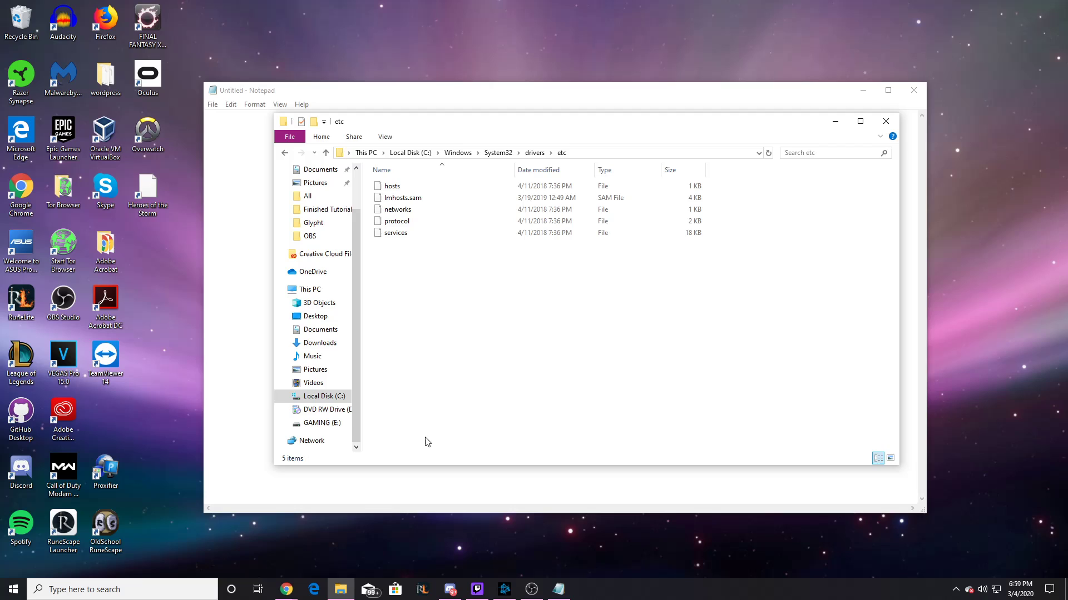
pyautogui.click(642, 170)
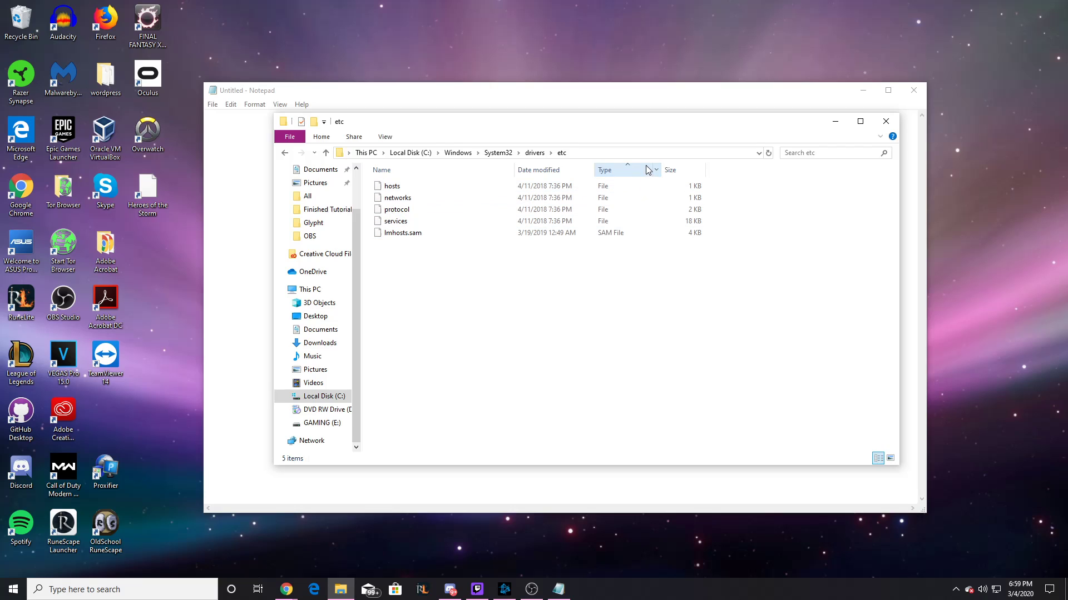
pyautogui.click(641, 171)
pyautogui.click(656, 170)
pyautogui.click(656, 170)
pyautogui.click(657, 170)
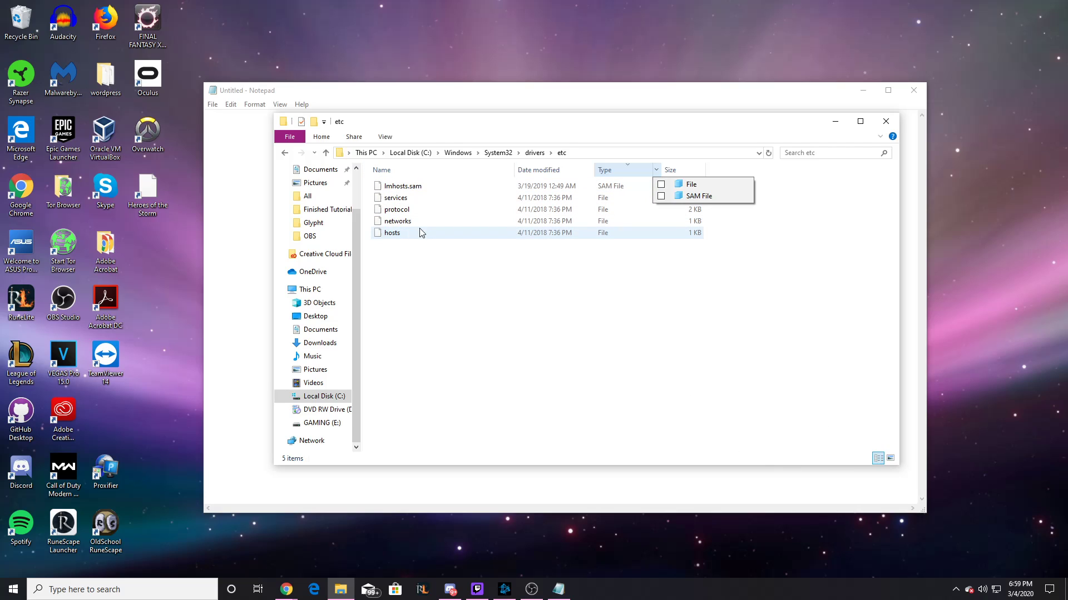
# Open the hosts file, picking Notepad as the app to open it with
pyautogui.doubleClick(391, 233)
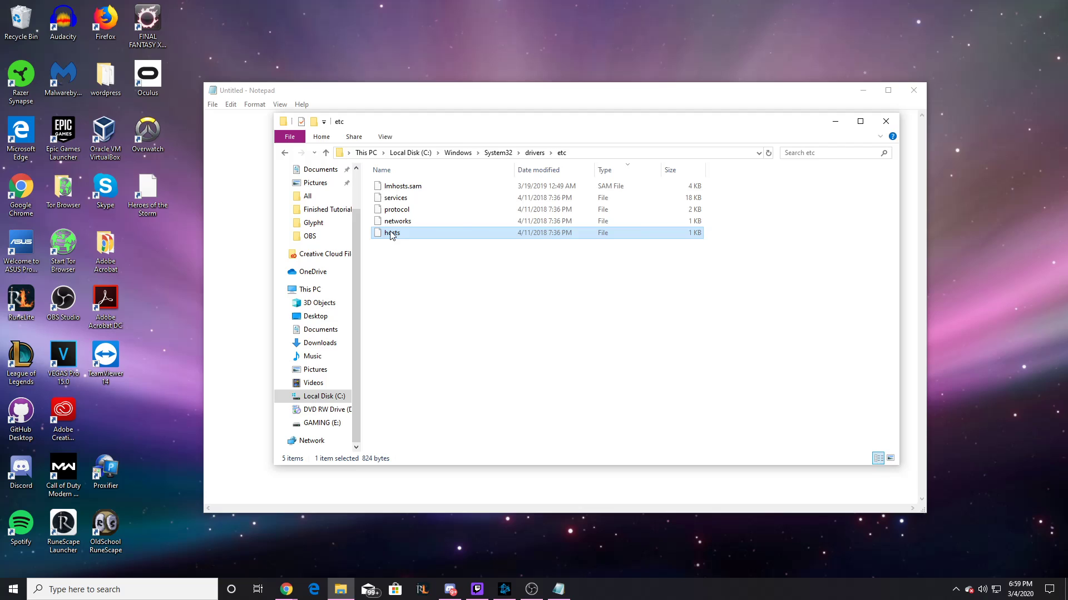
pyautogui.click(398, 233)
pyautogui.doubleClick(398, 232)
pyautogui.click(493, 320)
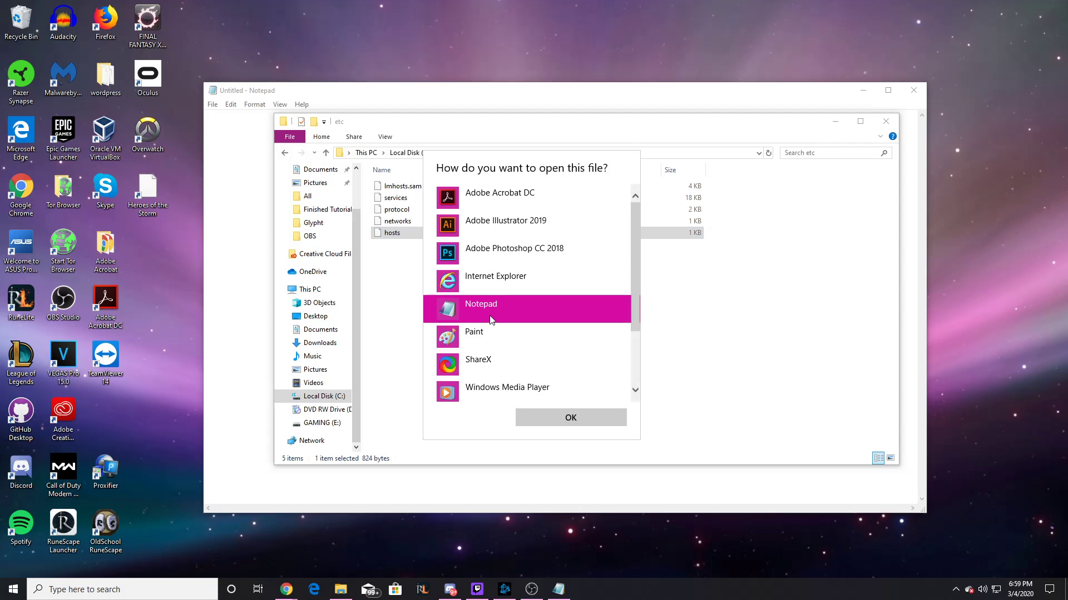
# Open hosts in Notepad and look over its example entries for any Spotify lines
pyautogui.click(565, 417)
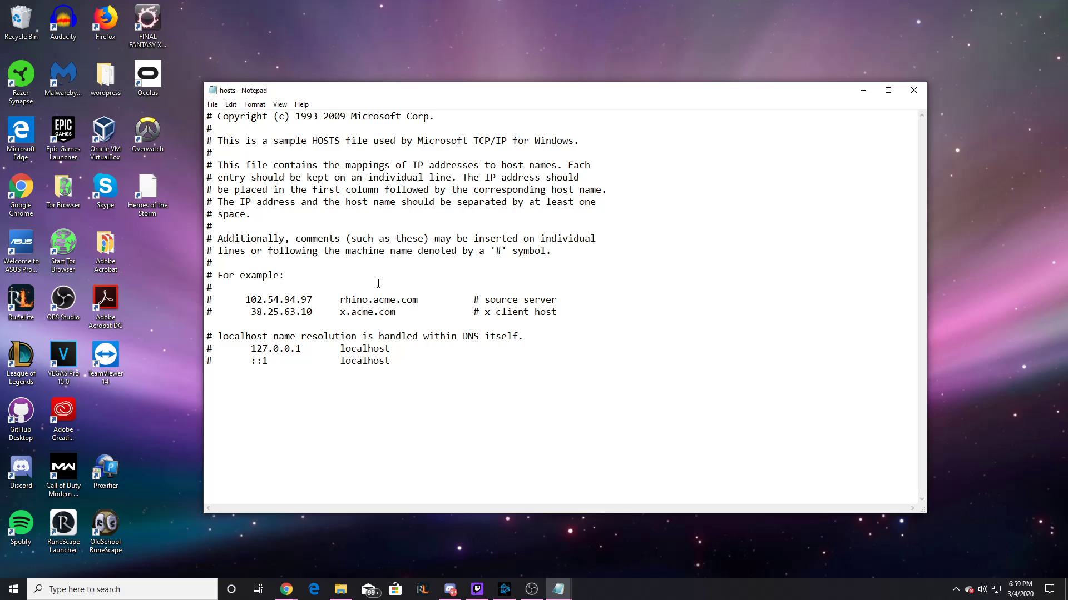
pyautogui.moveTo(492, 358); pyautogui.dragTo(393, 399)
pyautogui.moveTo(246, 305); pyautogui.dragTo(560, 295)
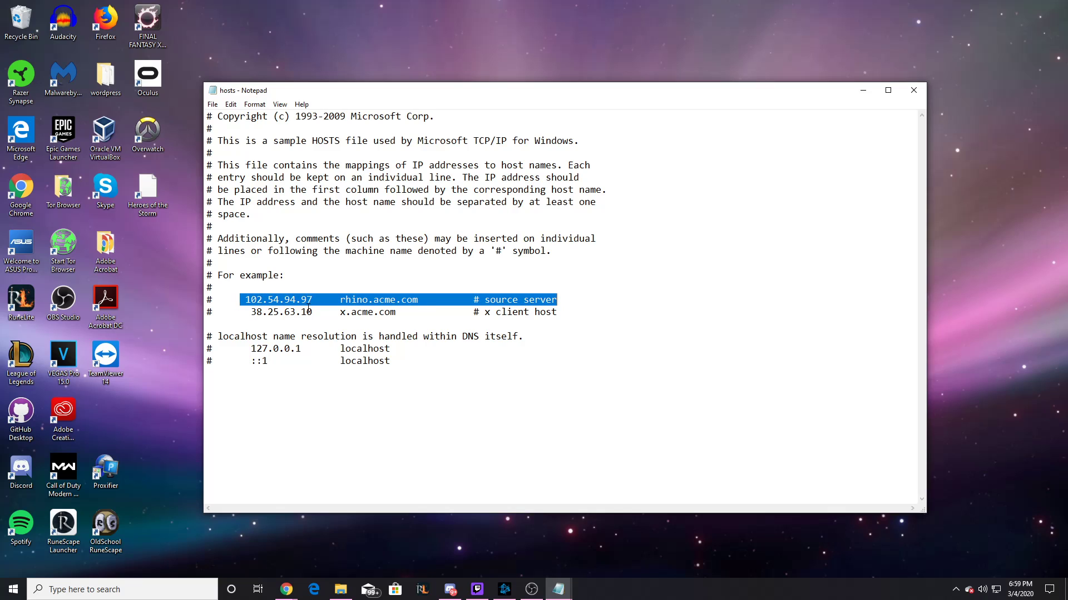
pyautogui.click(326, 339)
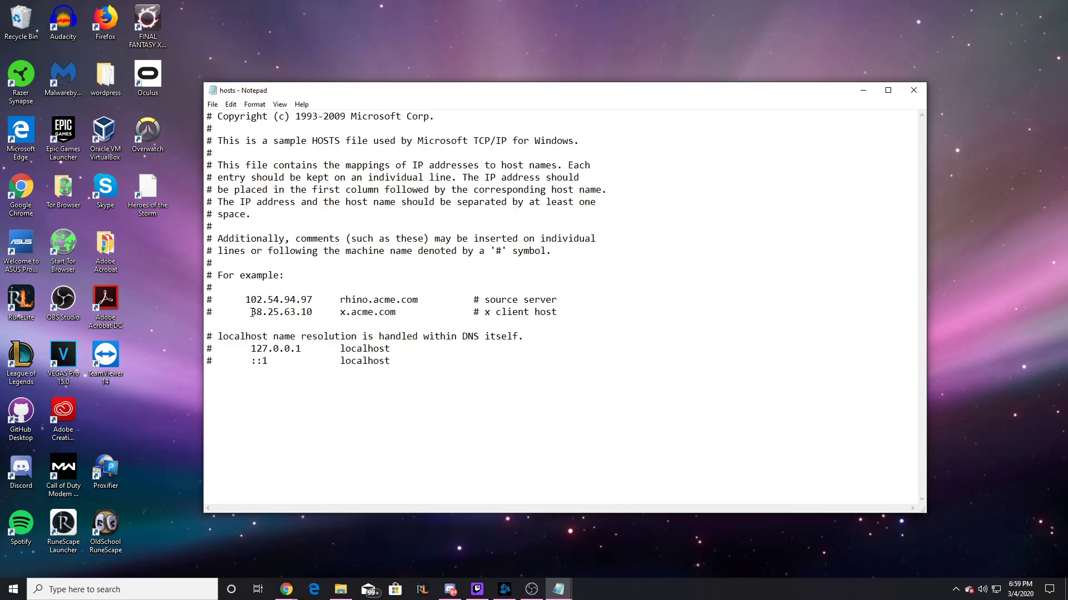
pyautogui.moveTo(251, 312); pyautogui.dragTo(408, 313)
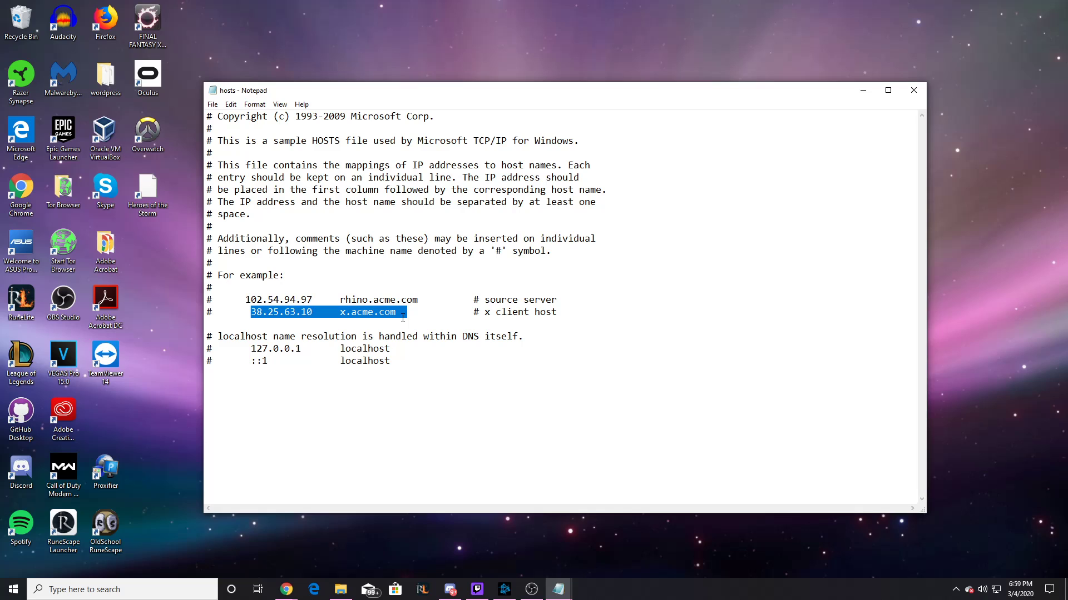
pyautogui.click(369, 378)
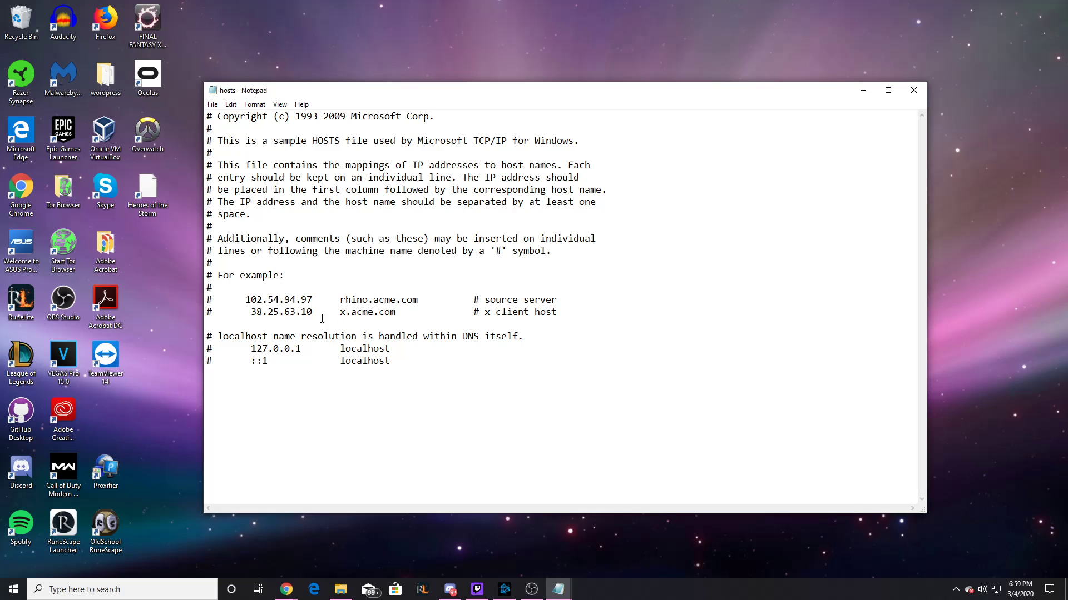
pyautogui.click(212, 104)
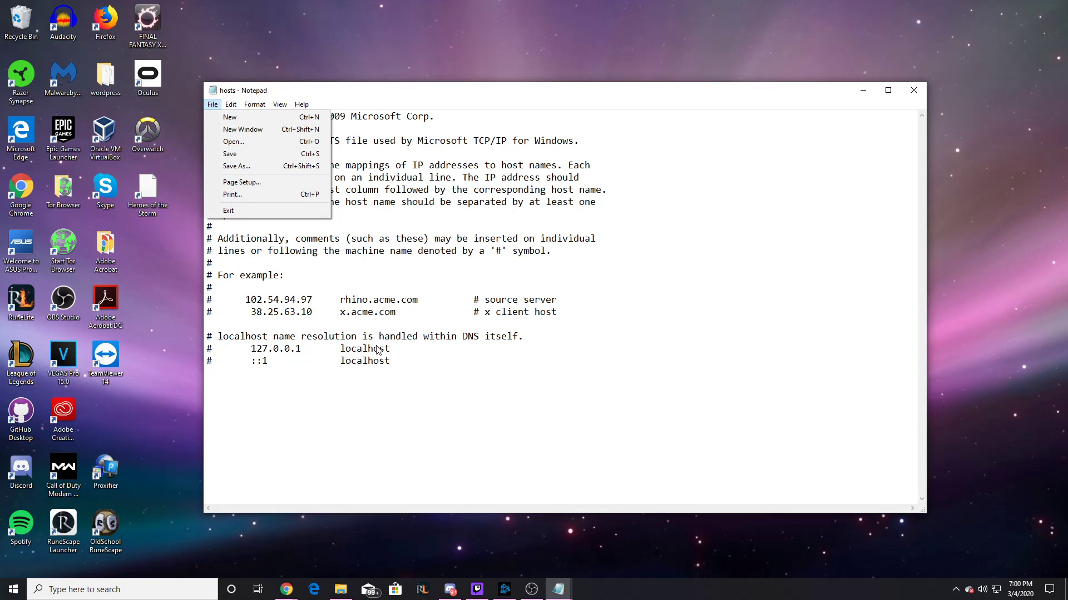
# Save the unedited hosts file, then close both Notepad windows and the etc folder window
pyautogui.click(401, 354)
pyautogui.click(913, 90)
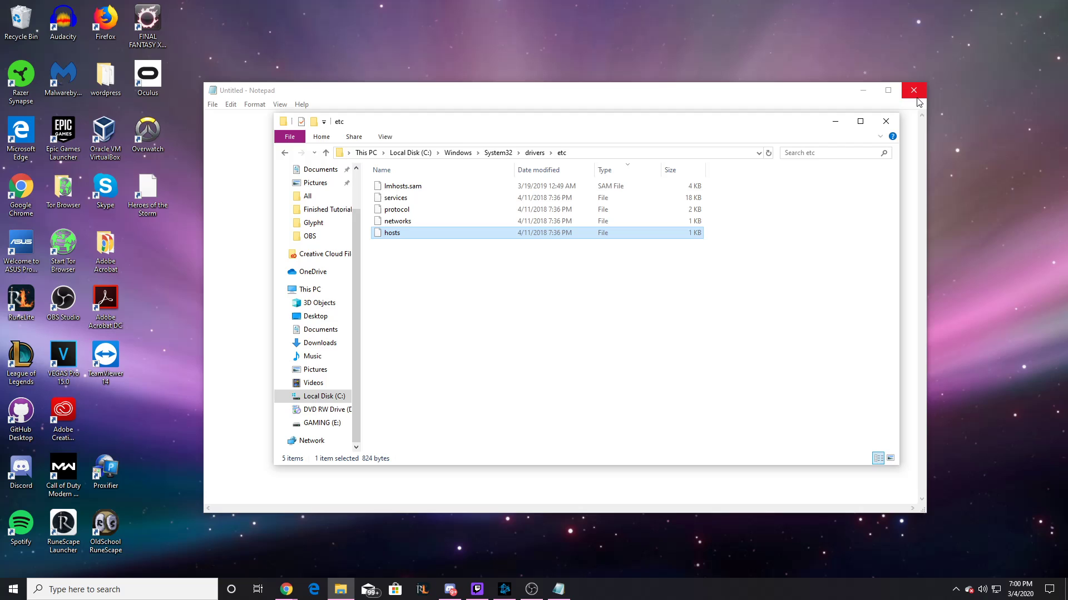
pyautogui.click(886, 121)
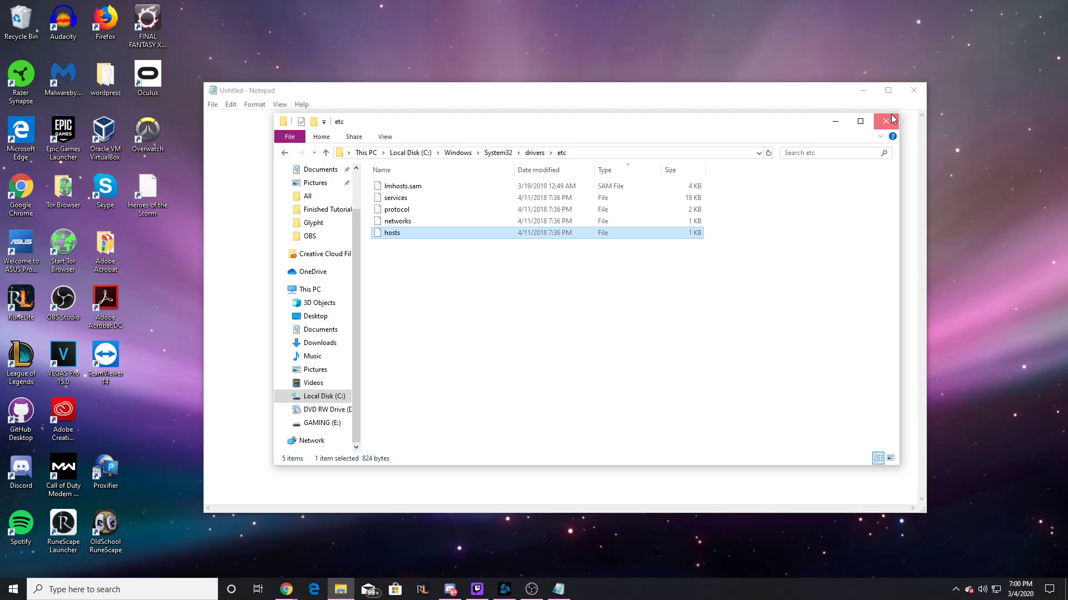
pyautogui.click(913, 92)
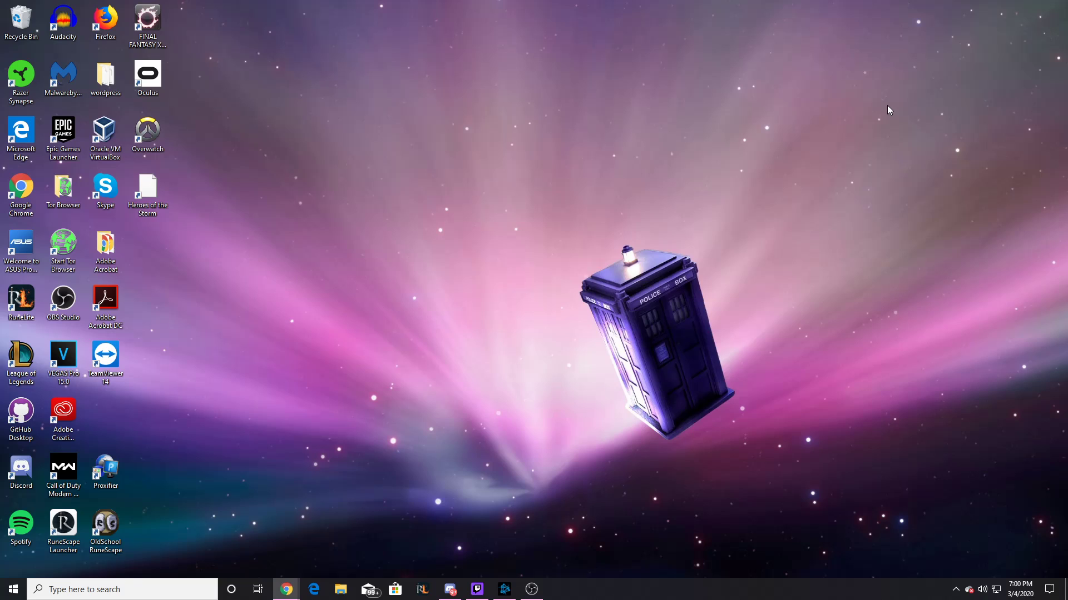